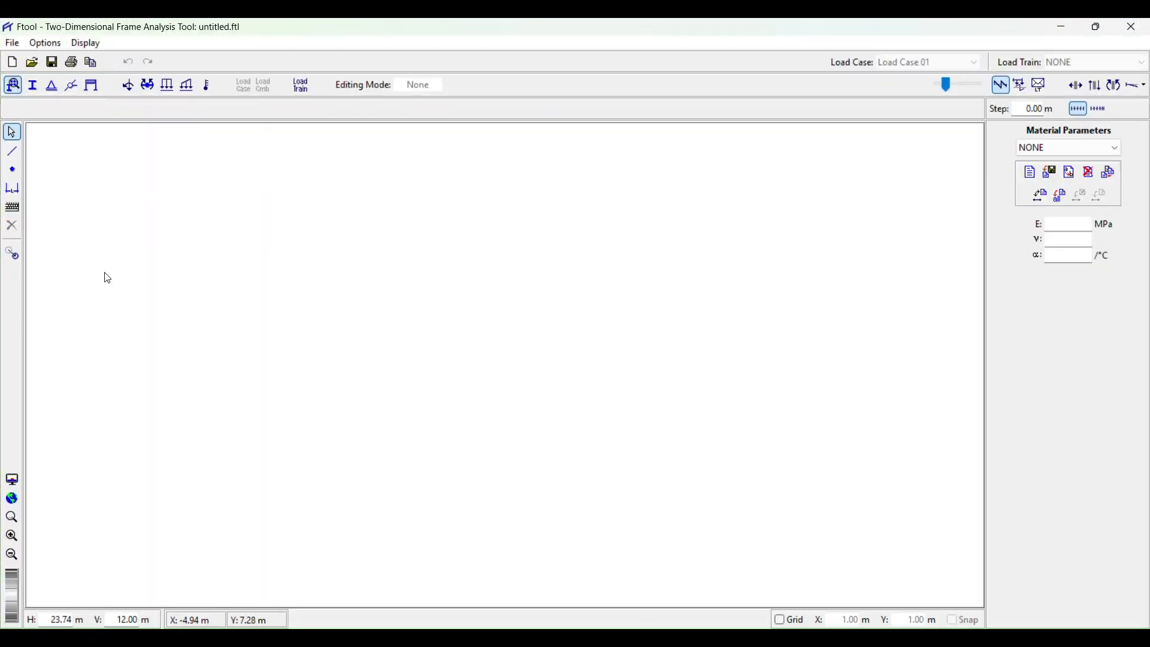
Step: Turn on the 1 m grid with snapping and draw a horizontal beam as adjoining 3 m and 5 m members from X -1, Y 7
left_click(783, 625)
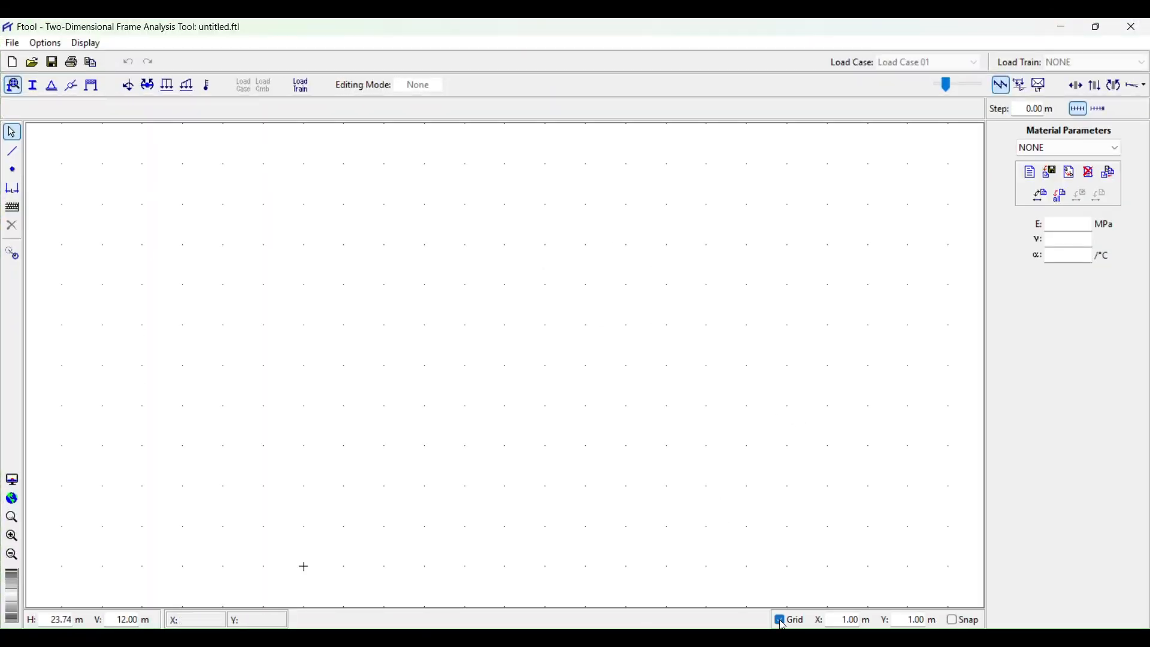
left_click(956, 623)
left_click(13, 152)
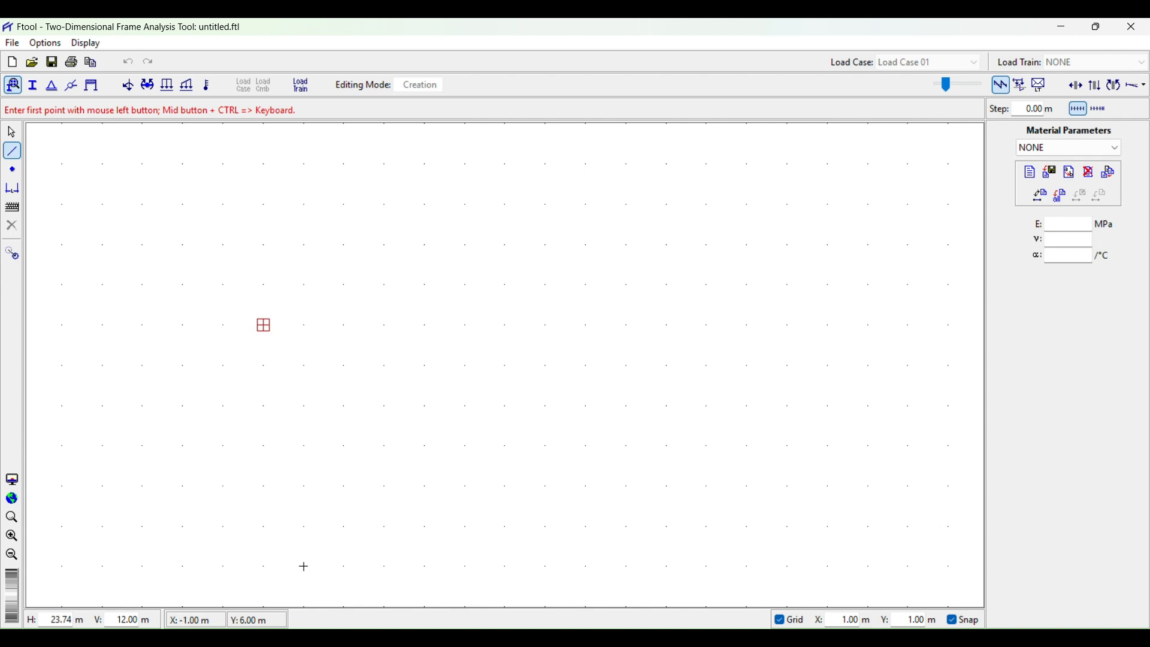
left_click(263, 285)
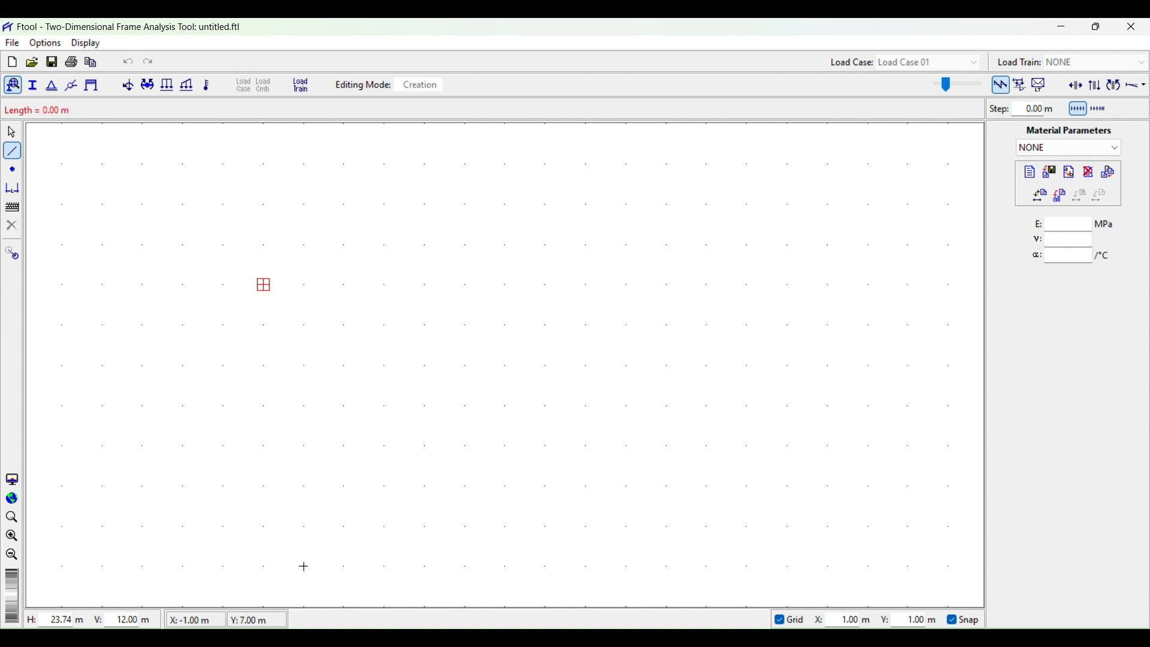
left_click(386, 285)
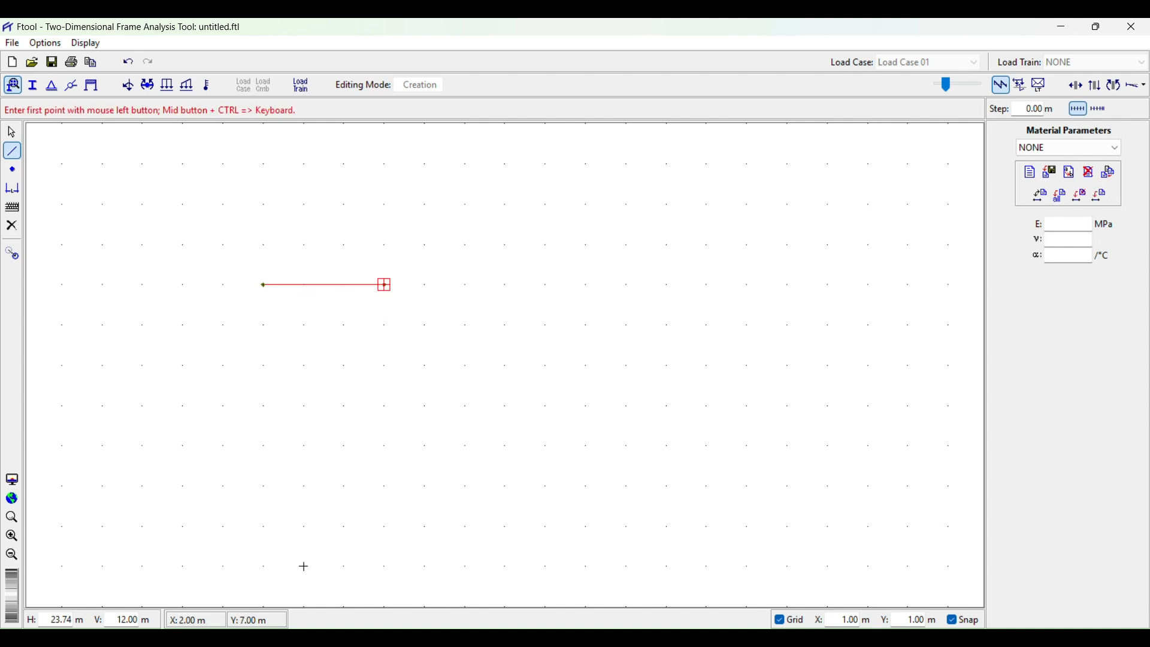
left_click(304, 567)
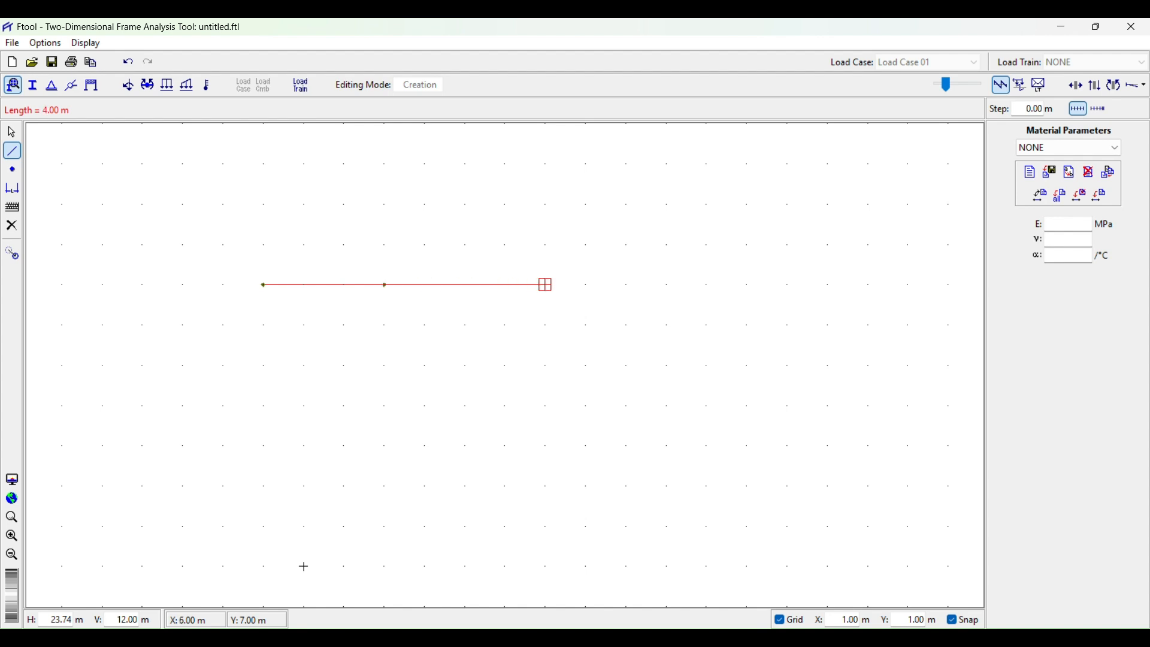
left_click(587, 285)
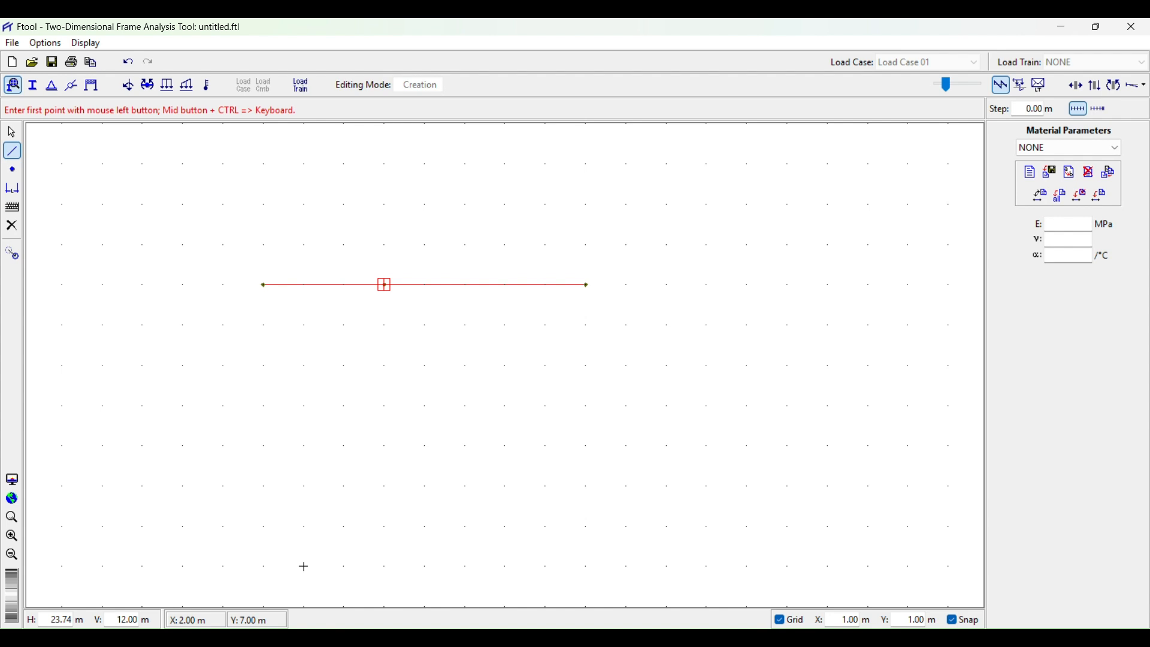
Step: Draw a 4 m vertical column down from the joint between the two beam members
left_click(385, 285)
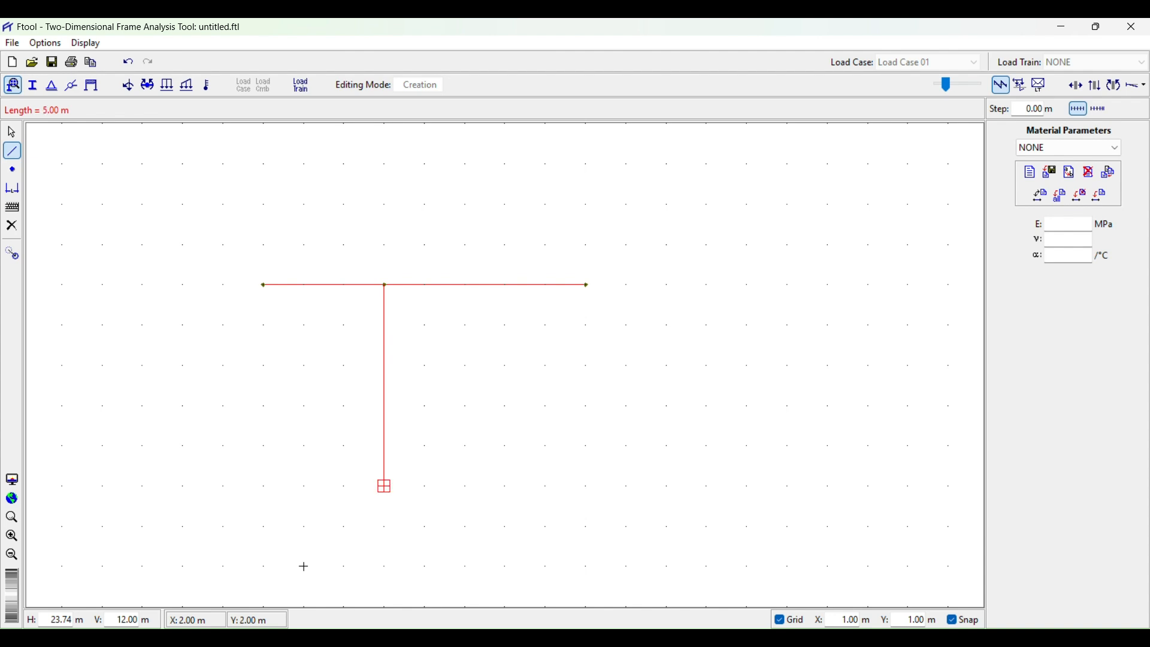
left_click(384, 446)
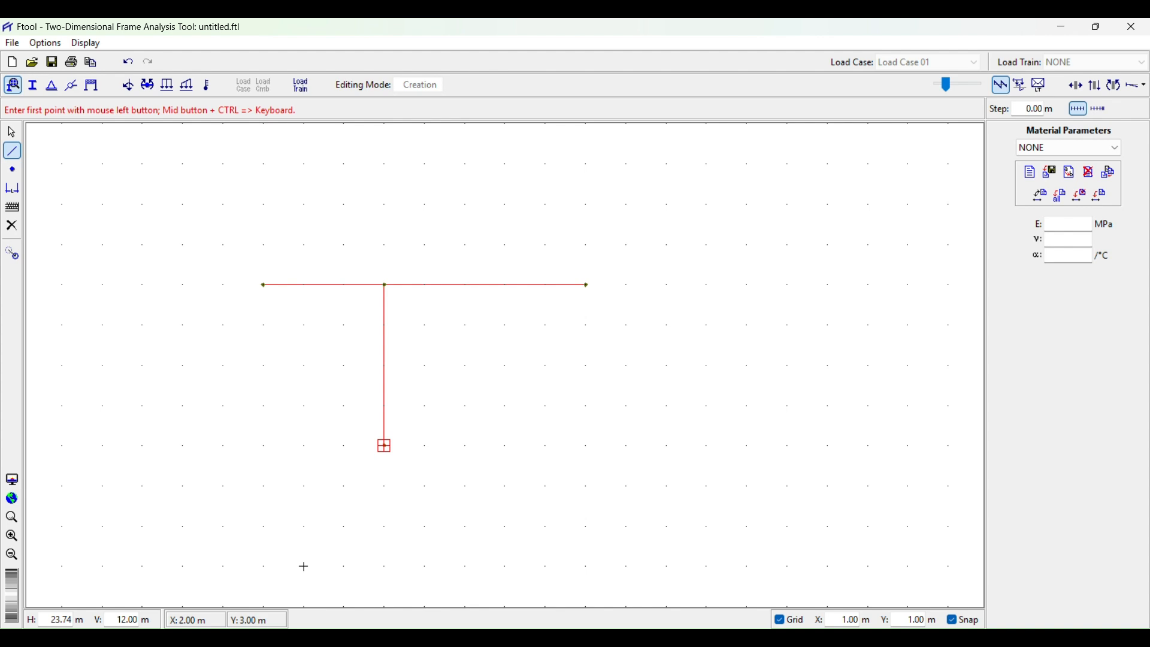
key("Escape")
left_click(513, 385)
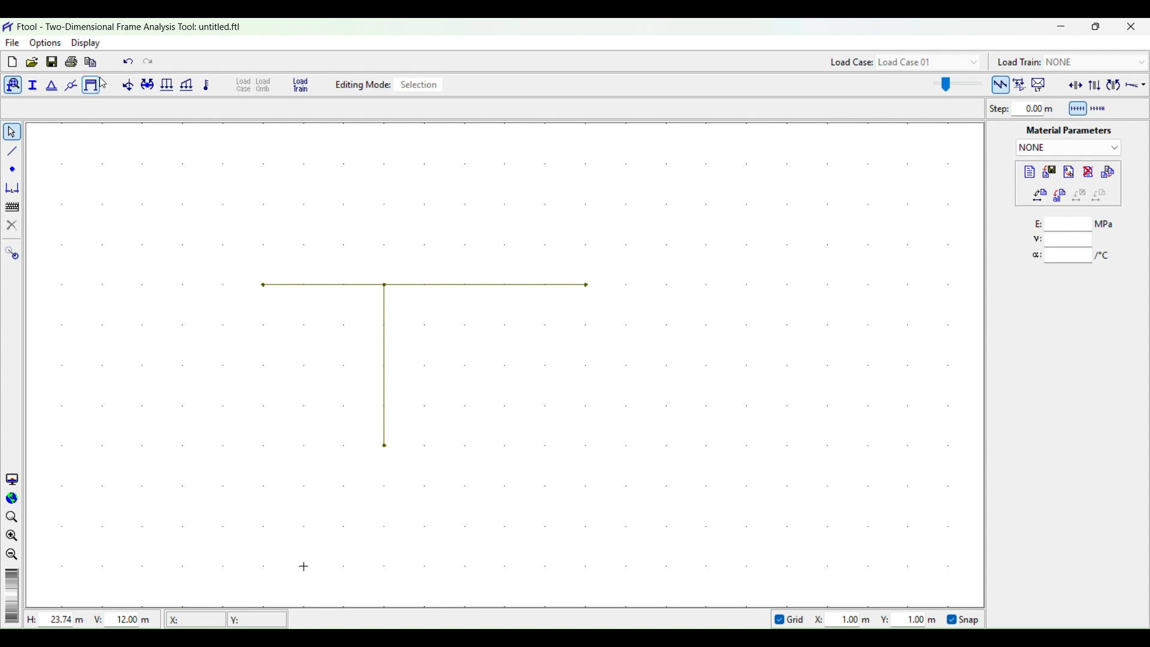
Step: Create a uniform loading labelled "1t/m" in the global direction and set its Qy to -1
left_click(169, 86)
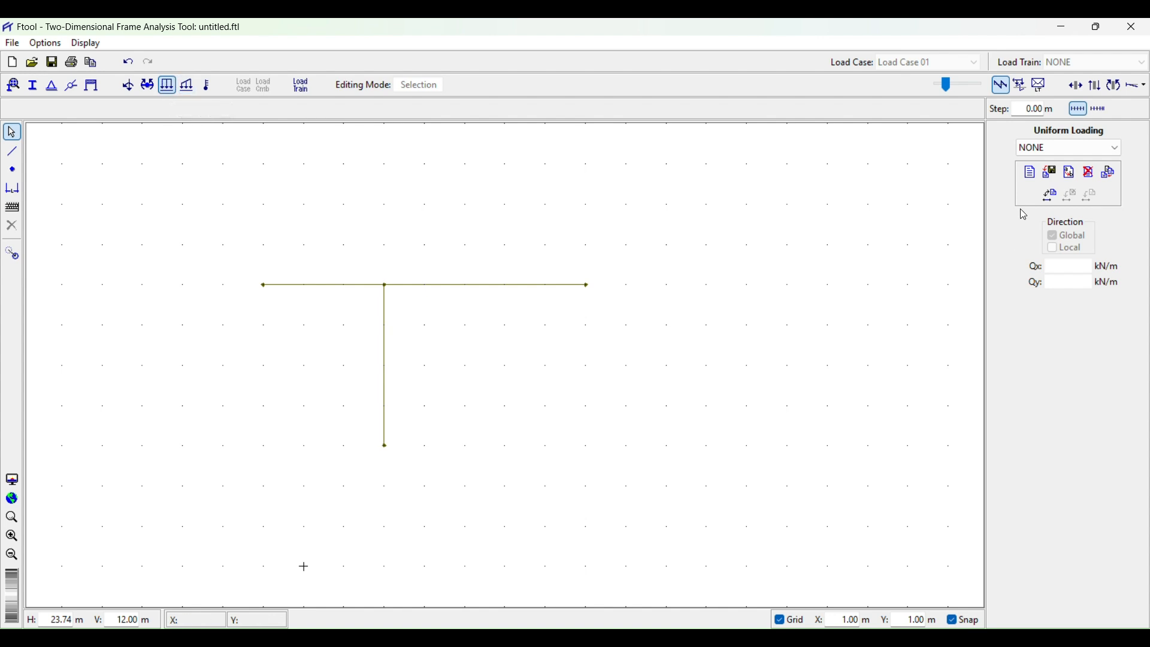
left_click(1033, 174)
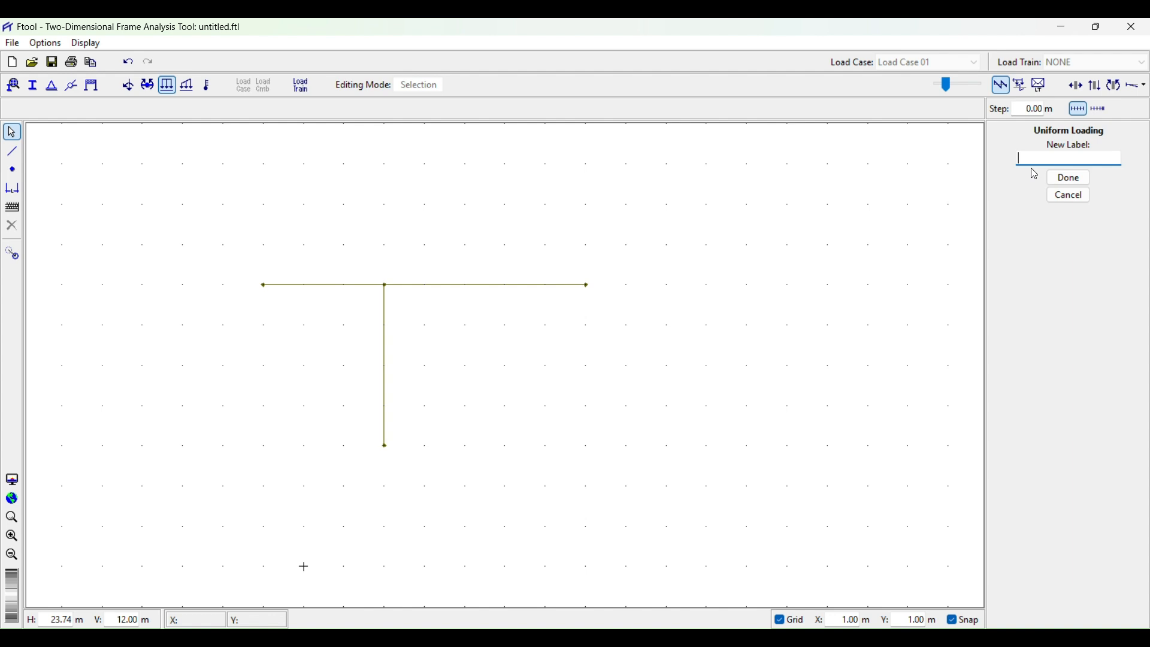
type("1T")
key("Caps_Lock")
type("t")
type(";m")
key("Return")
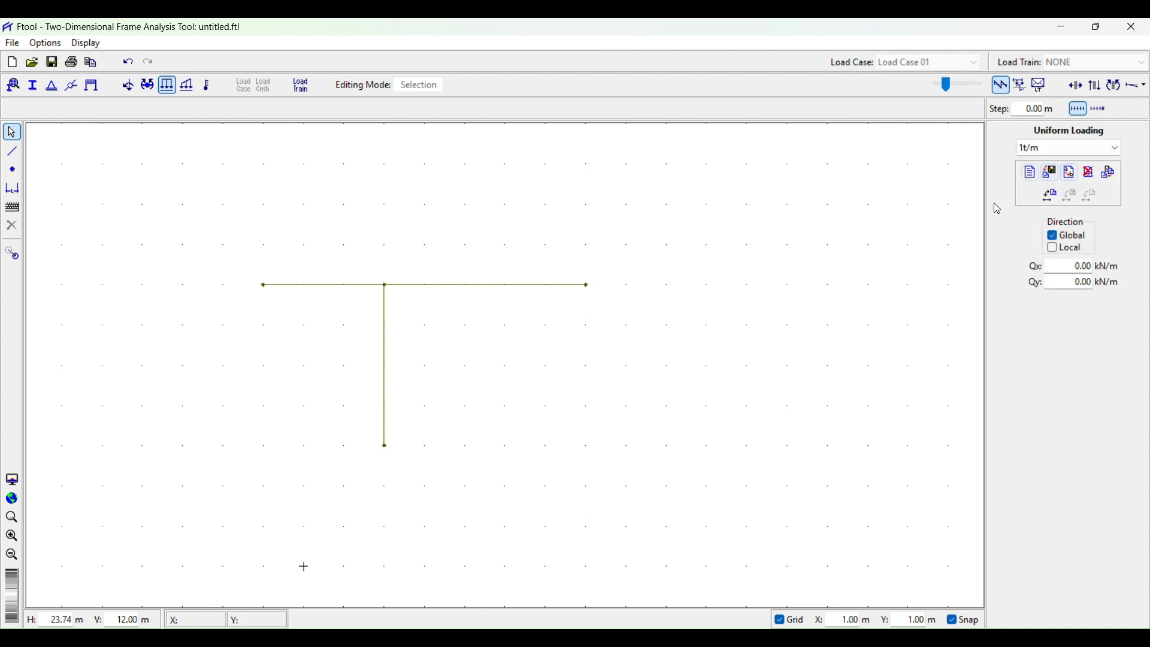
double_click(1091, 284)
type("-1")
Step: Set the units for force to tf, moment to tfm, distributed load to tf/m and elastic parameters to GPa
left_click(45, 44)
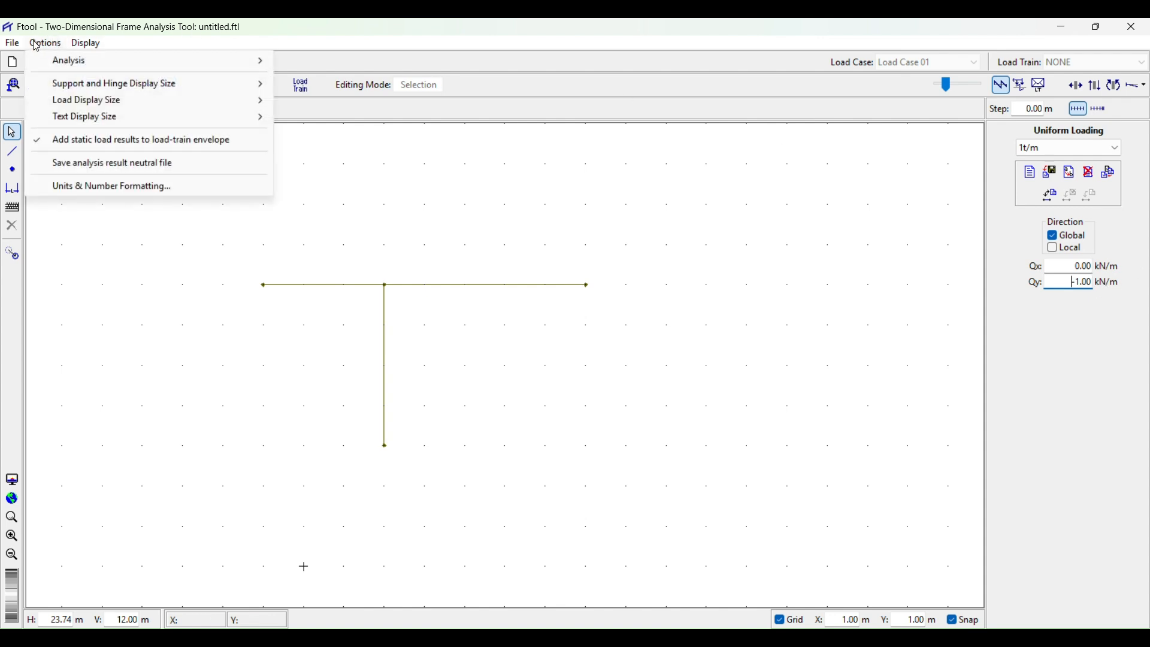
left_click(96, 191)
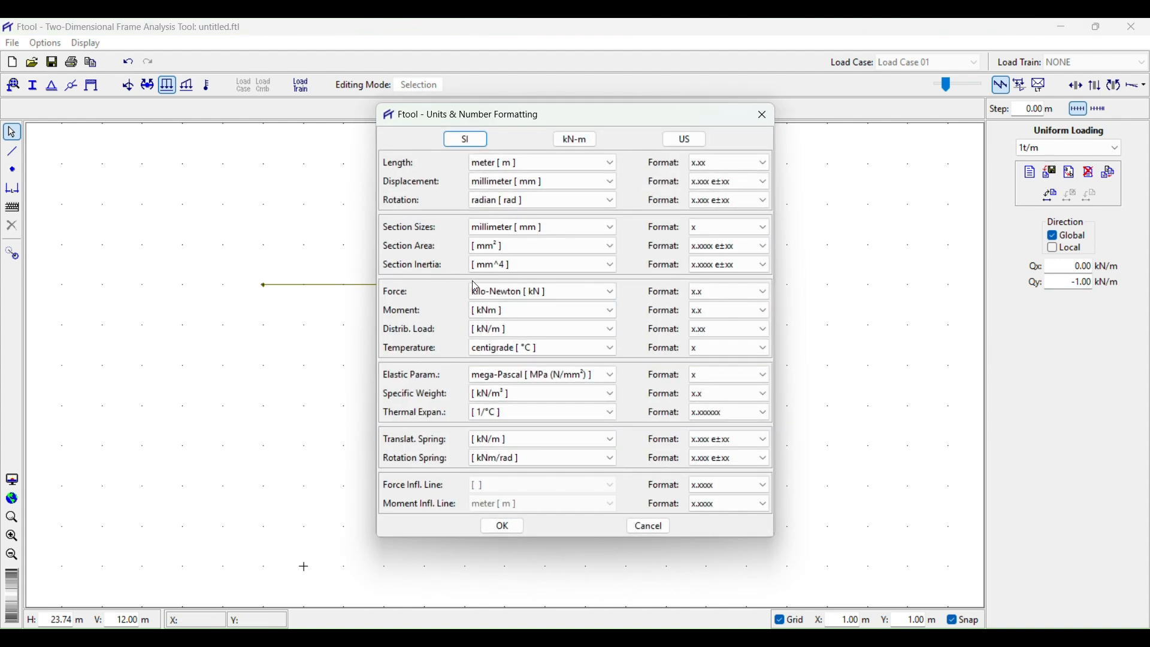
left_click(529, 293)
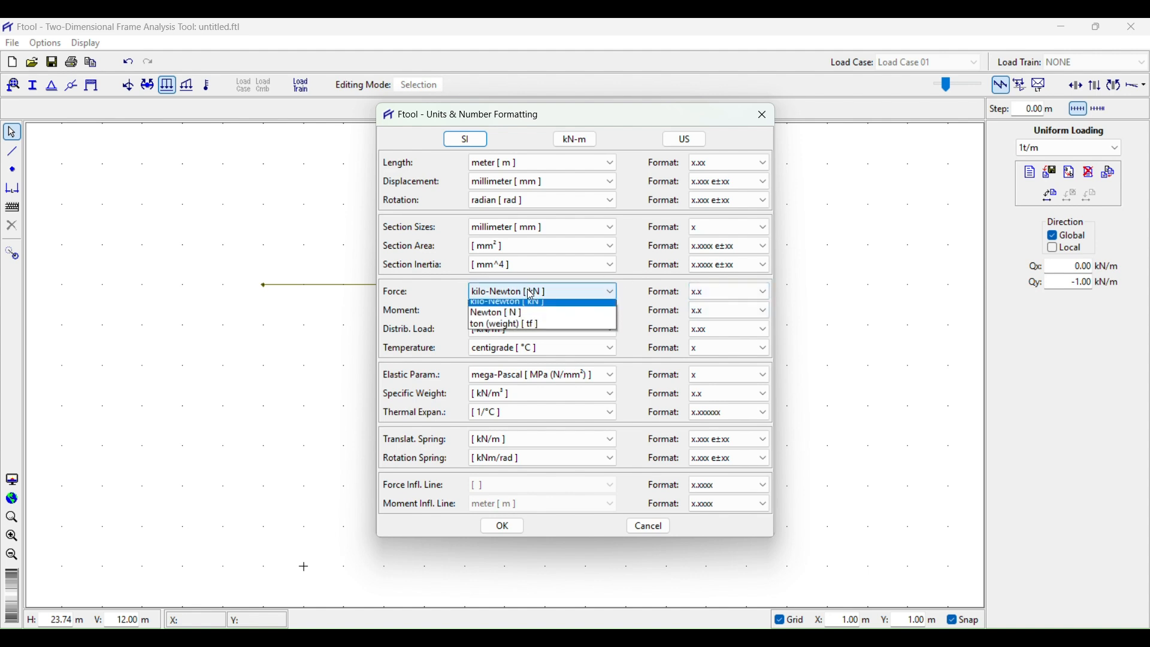
left_click(535, 329)
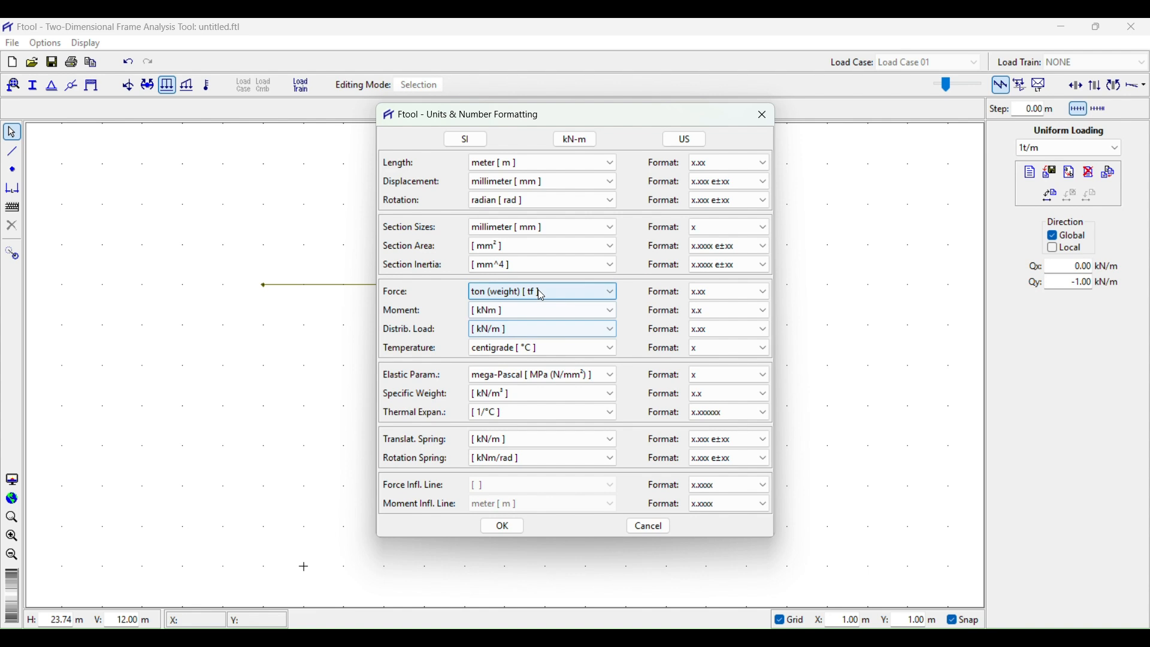
left_click(542, 311)
left_click(539, 353)
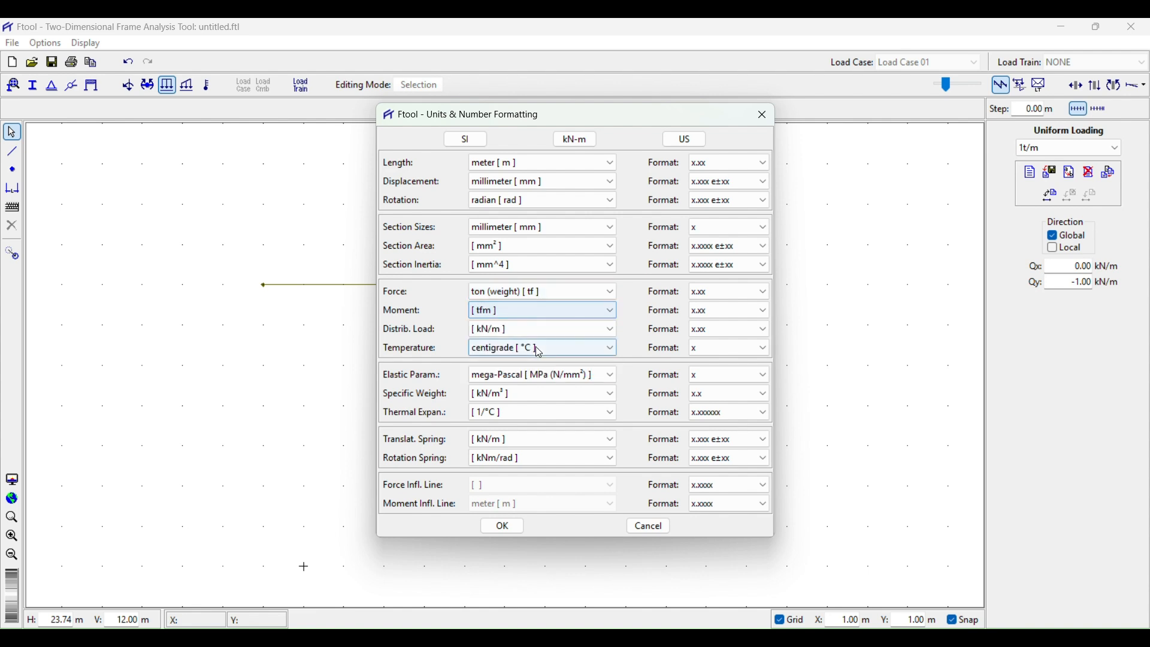
left_click(552, 330)
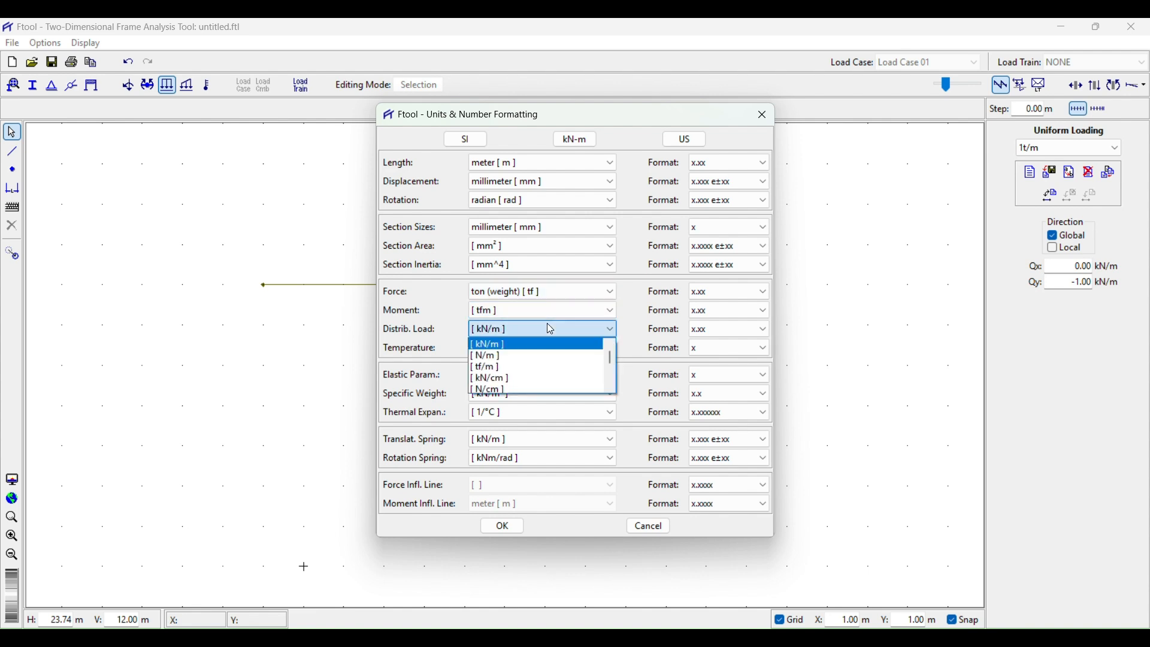
left_click(533, 365)
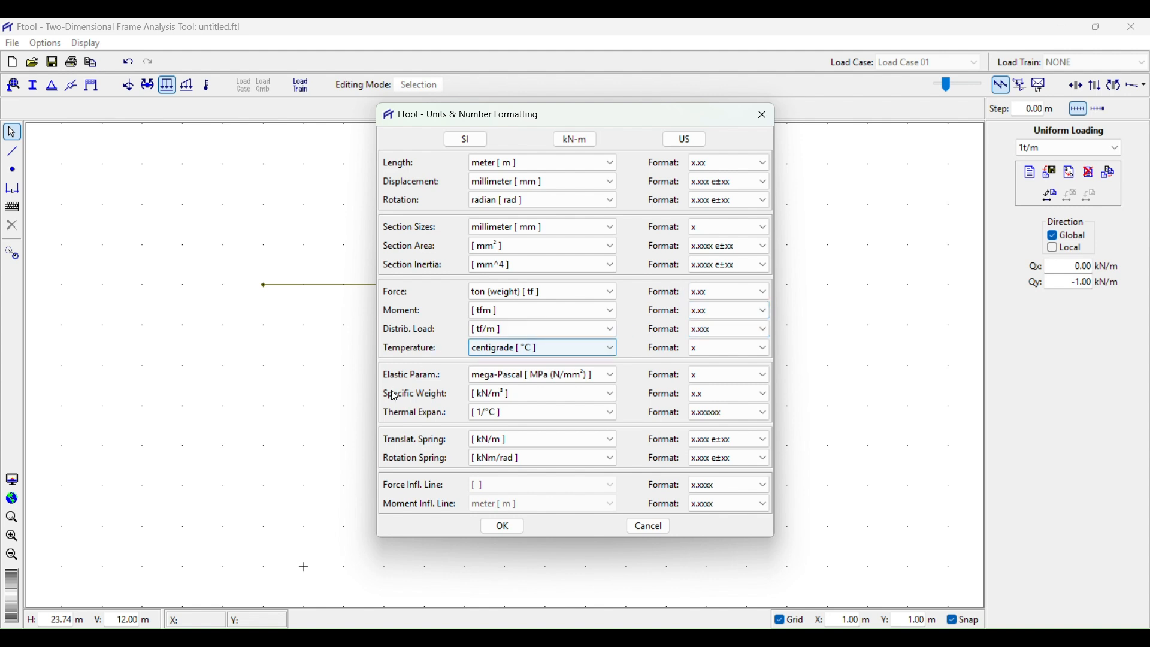
left_click(530, 377)
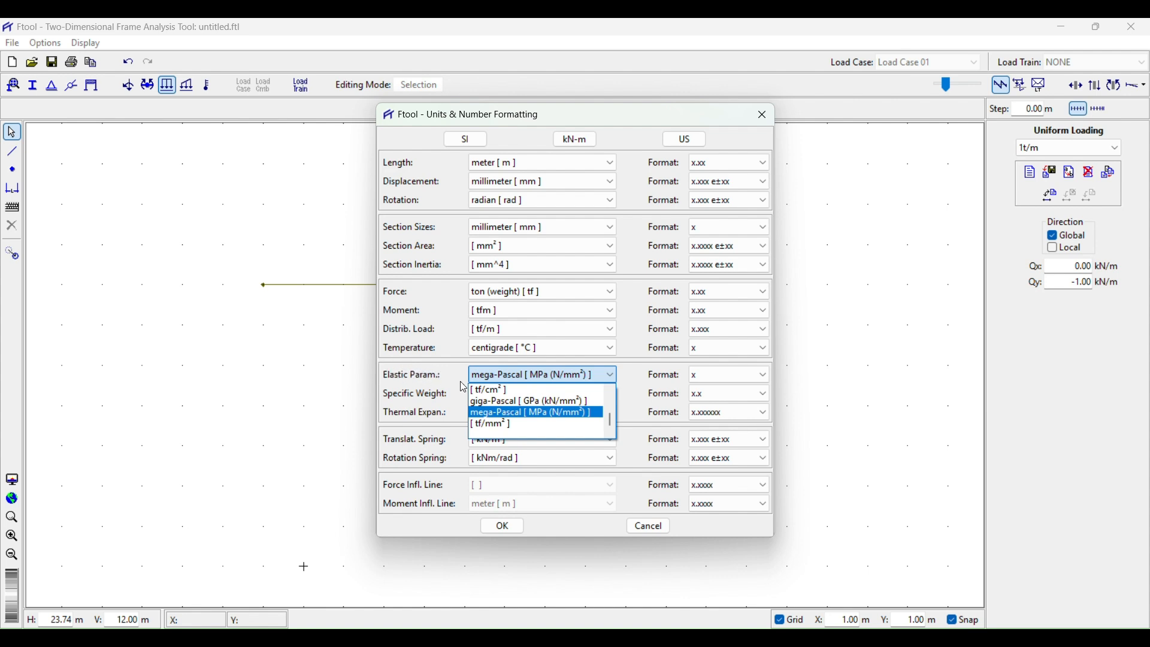
left_click(544, 403)
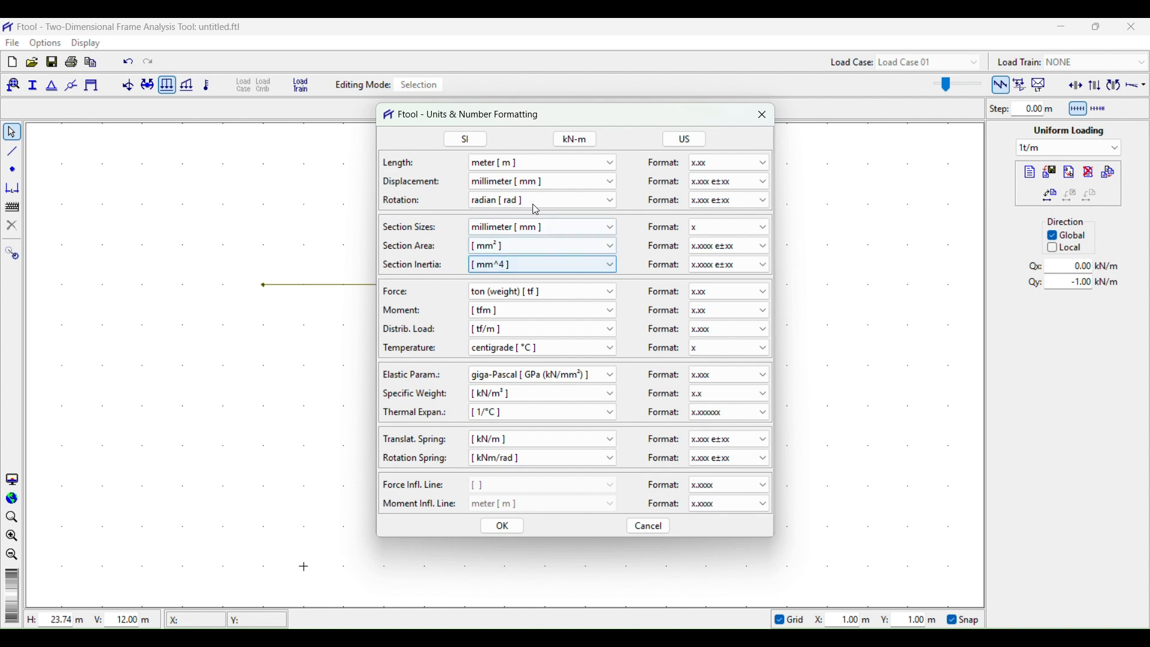
left_click(503, 528)
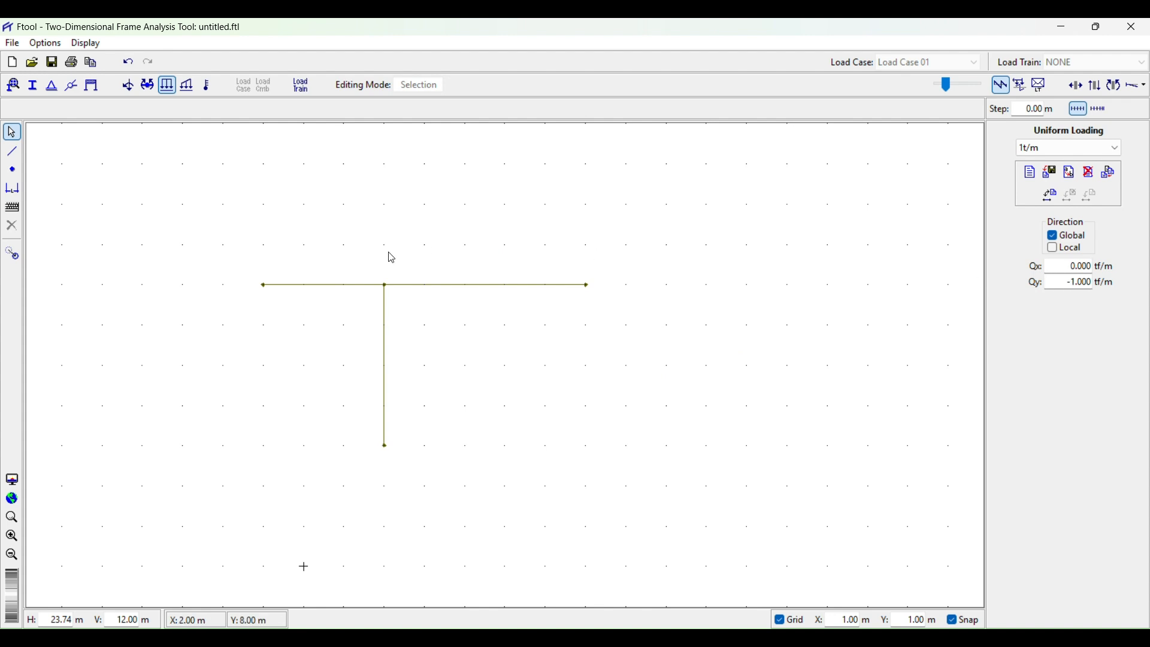
Step: Apply the 1t/m uniform load to both horizontal beam members
left_click(275, 285)
left_click_drag(612, 314, 530, 243)
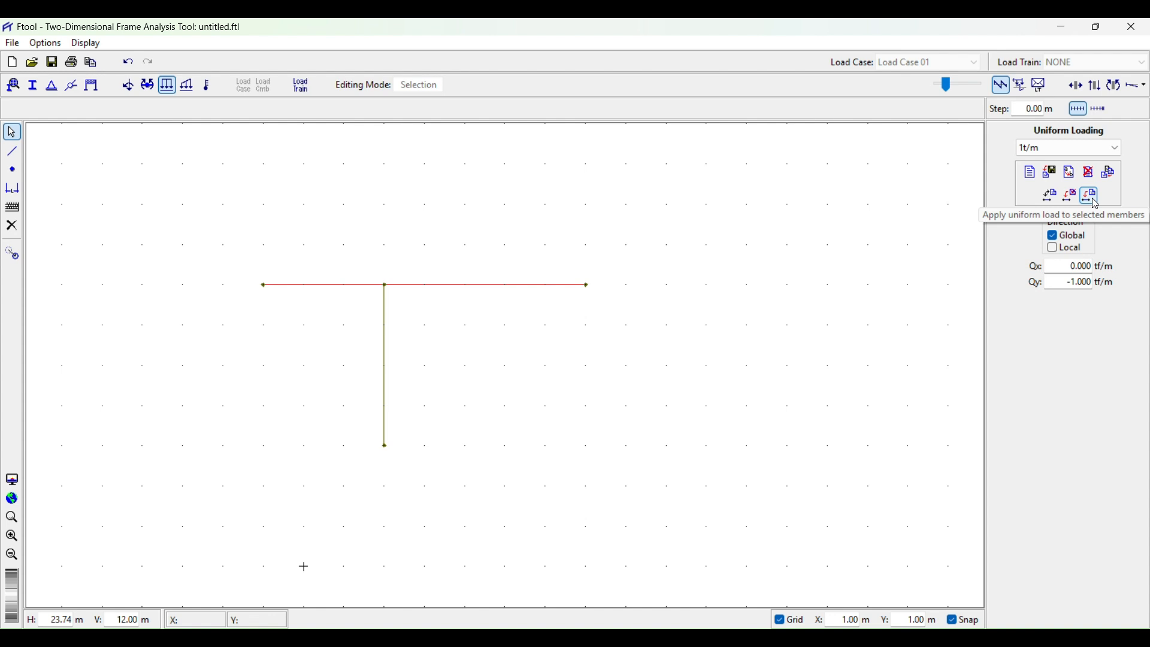
left_click(1094, 198)
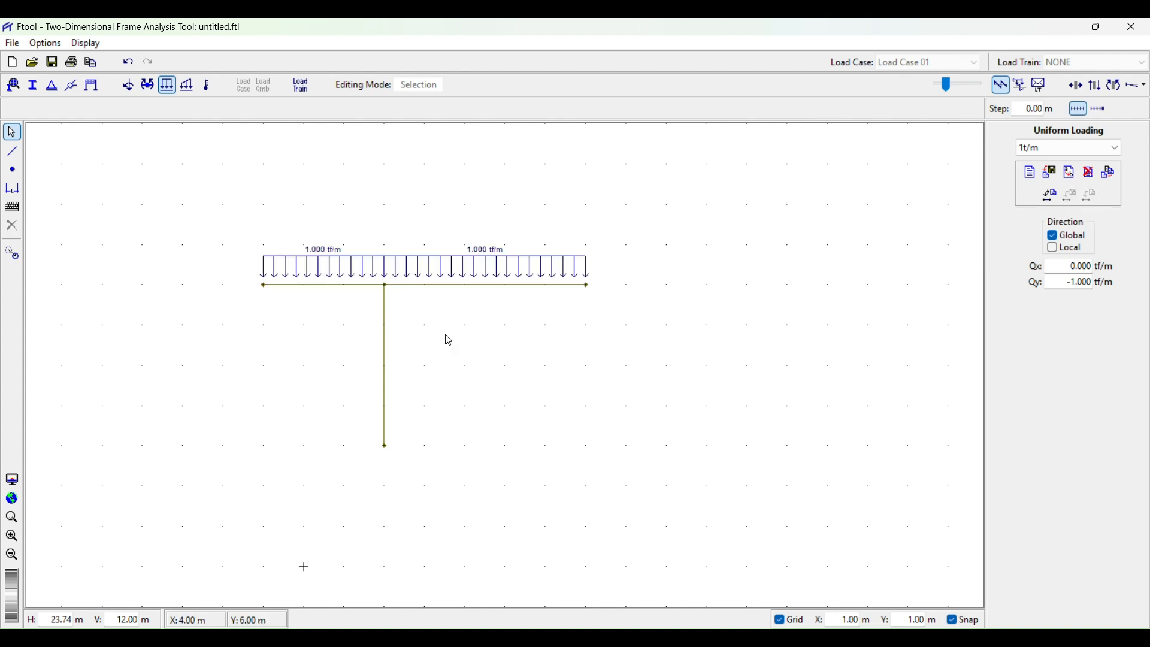
Step: Select the column and create a linear loading labelled "triângular"
left_click(362, 354)
left_click(189, 88)
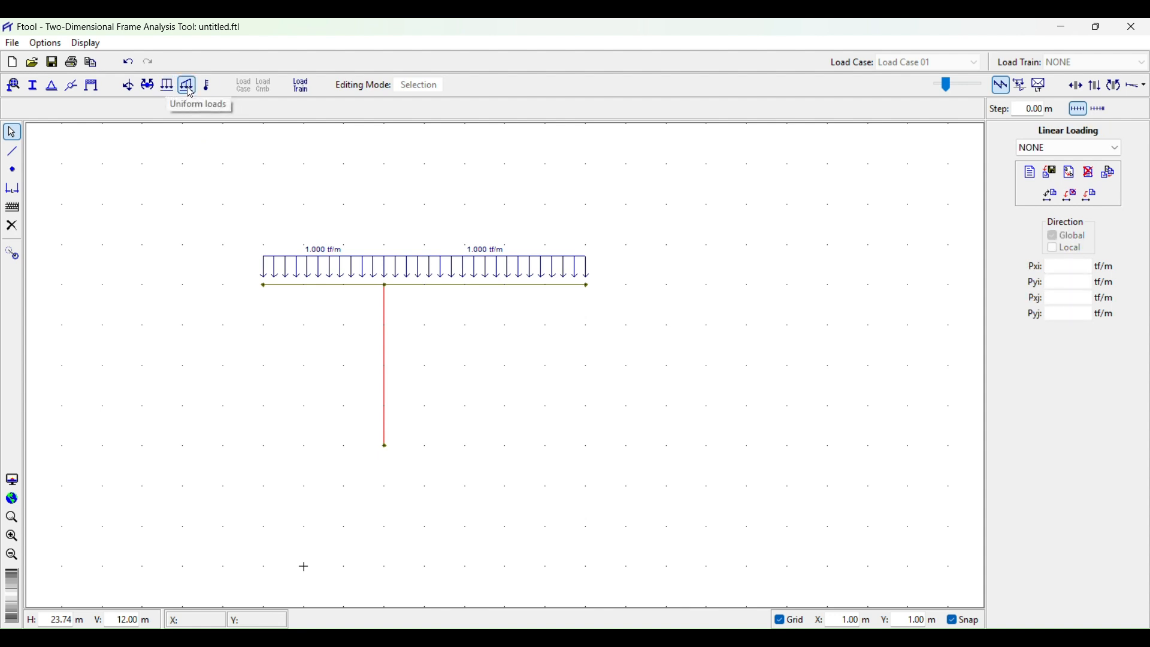
left_click(1032, 176)
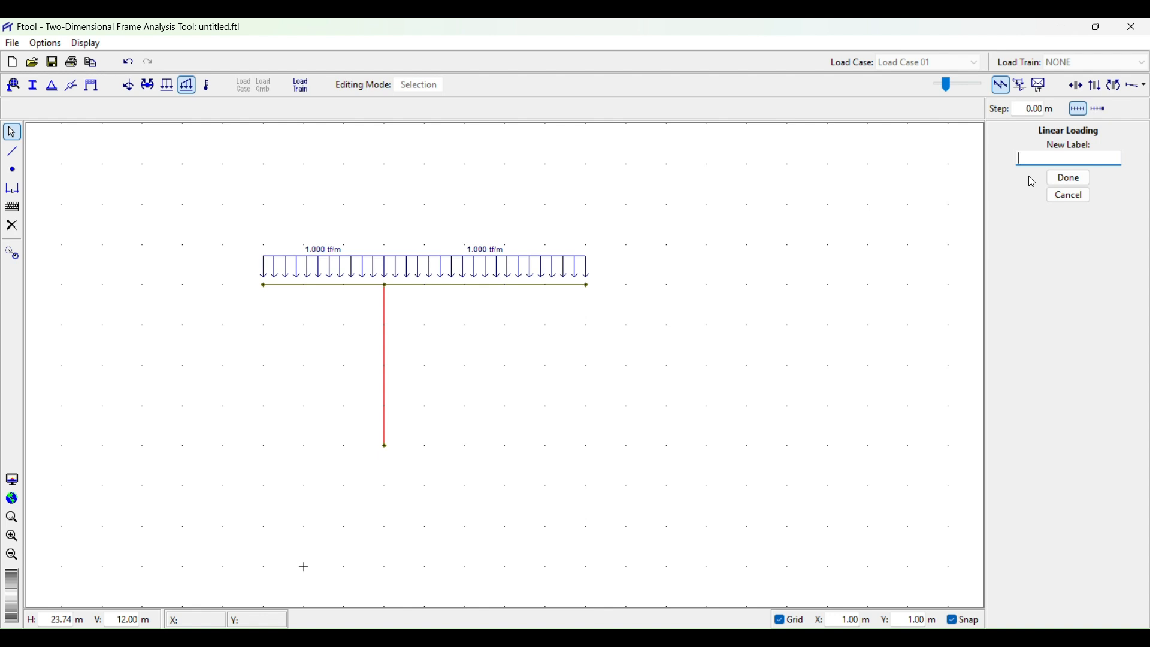
type("triângular")
left_click(1069, 178)
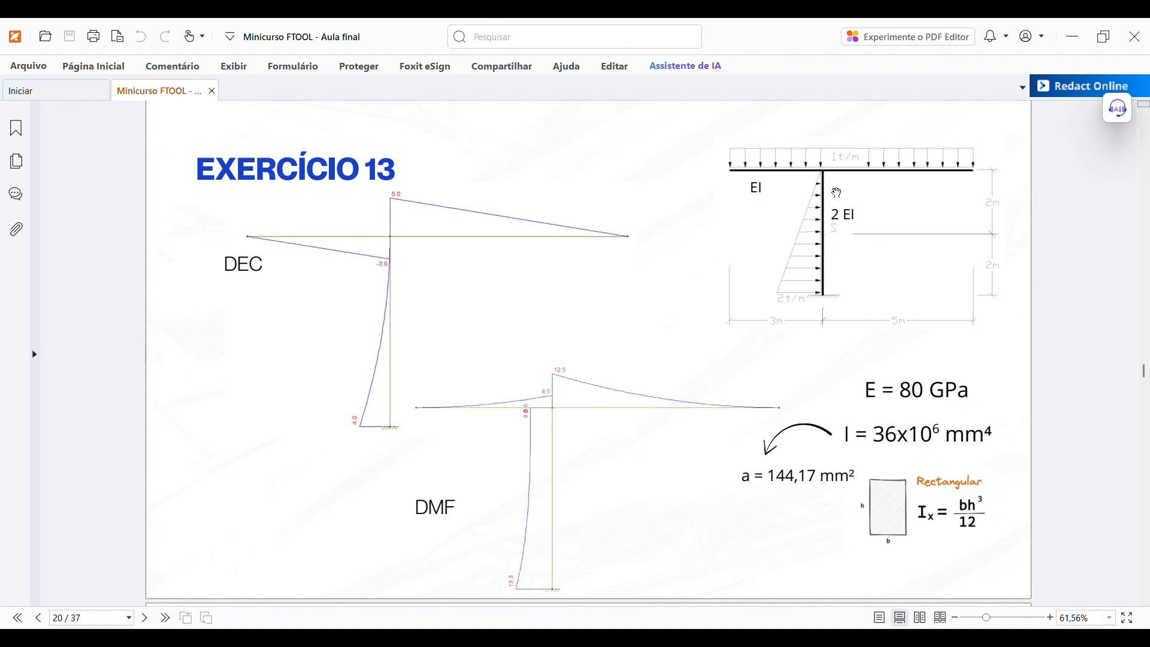
Step: Check the column load in the exercise PDF, set the triangular loading's Pxj to 2 tf/m and apply it to the column
left_click(1074, 40)
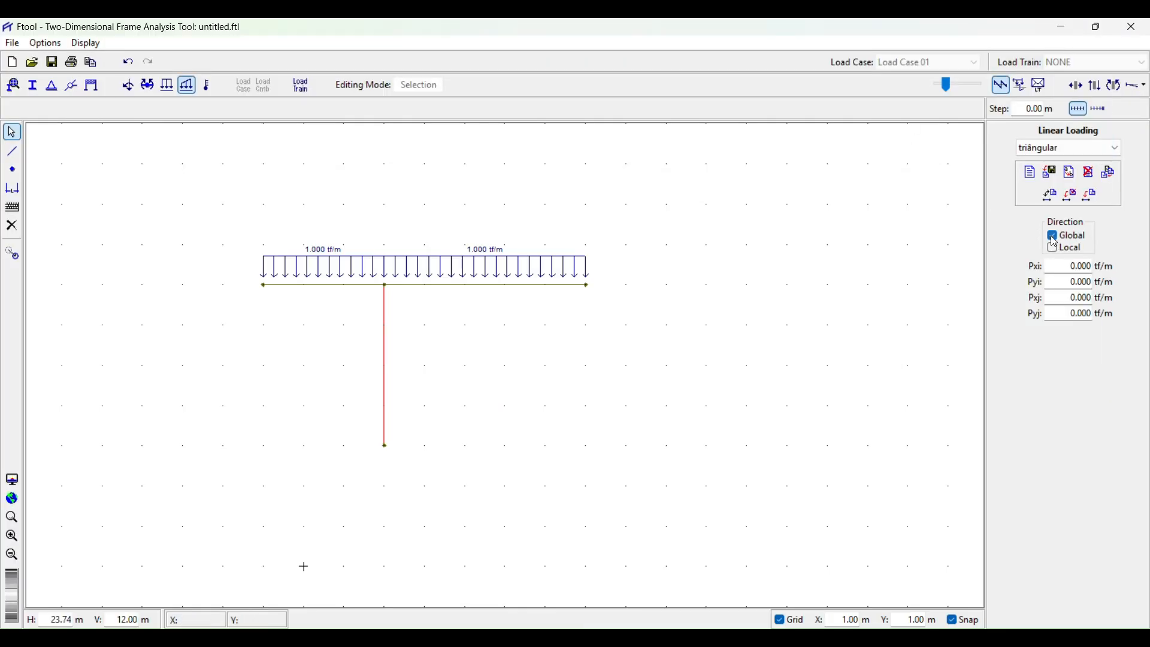
mouse_move(758, 638)
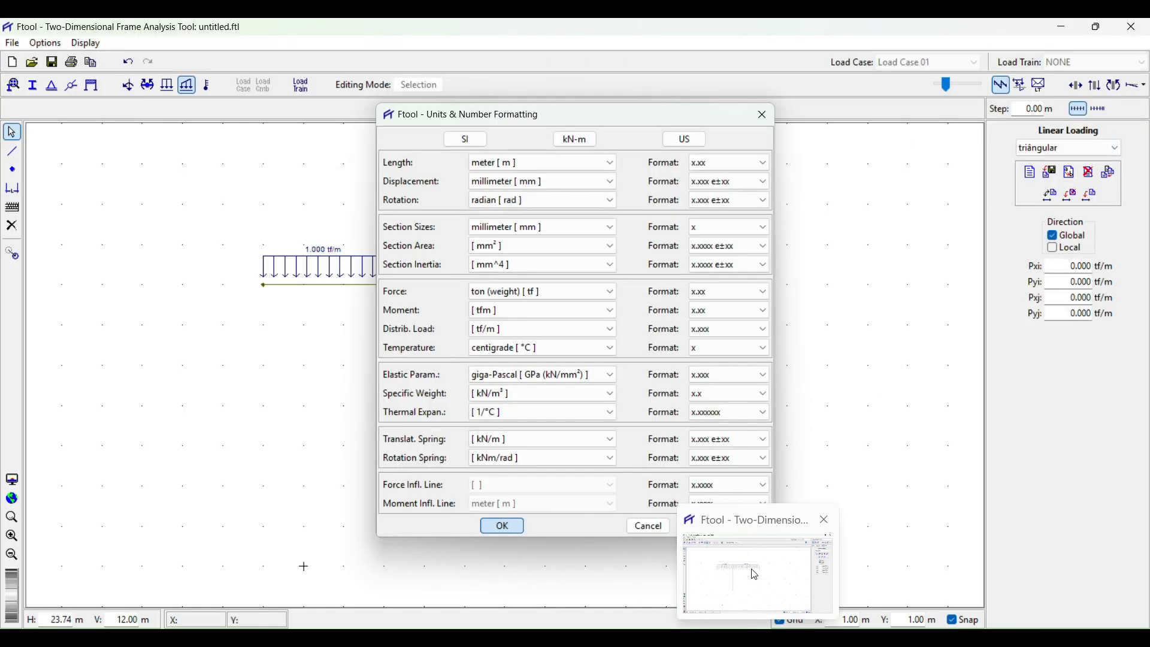
left_click(795, 638)
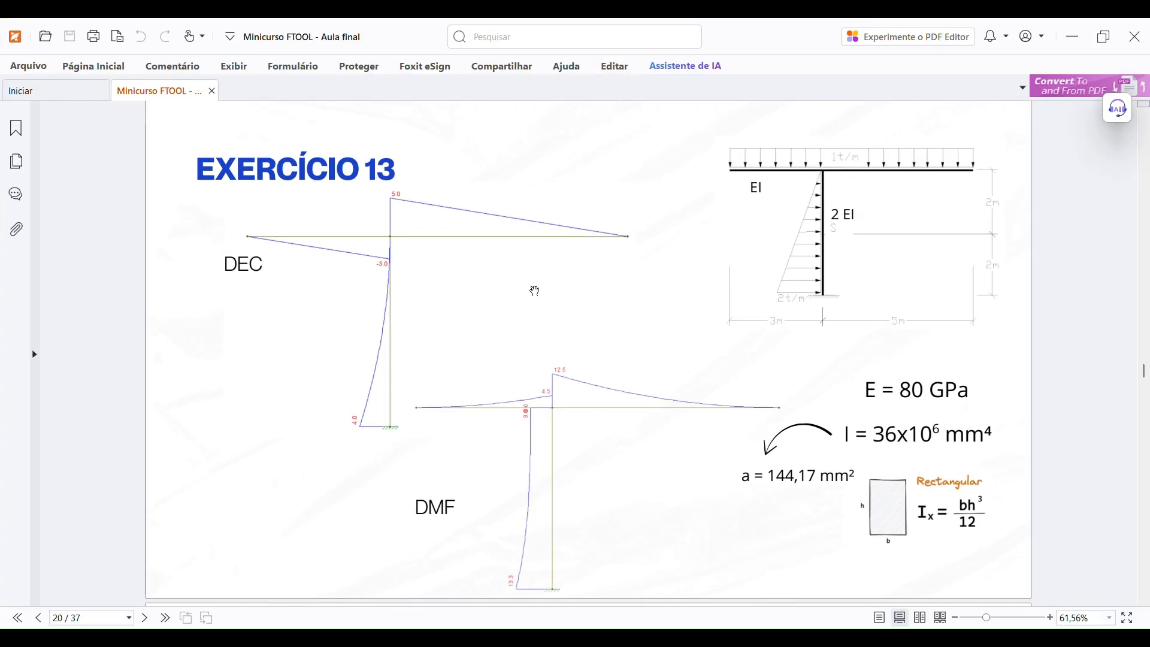
left_click(1064, 37)
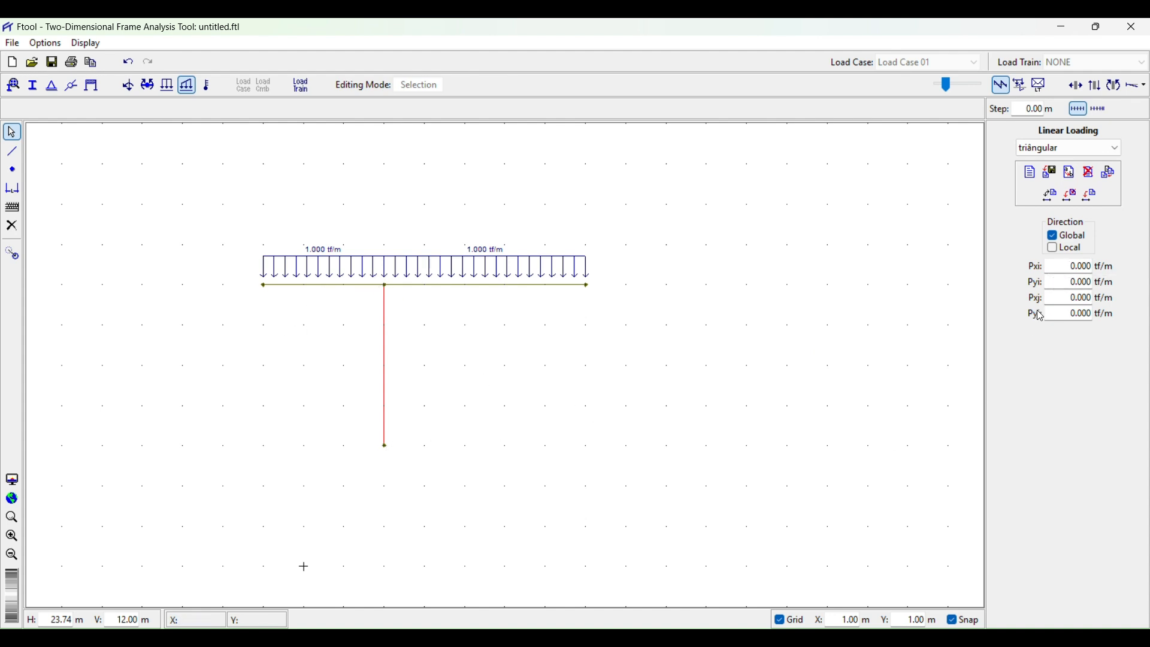
double_click(1076, 297)
type("2")
left_click(1093, 197)
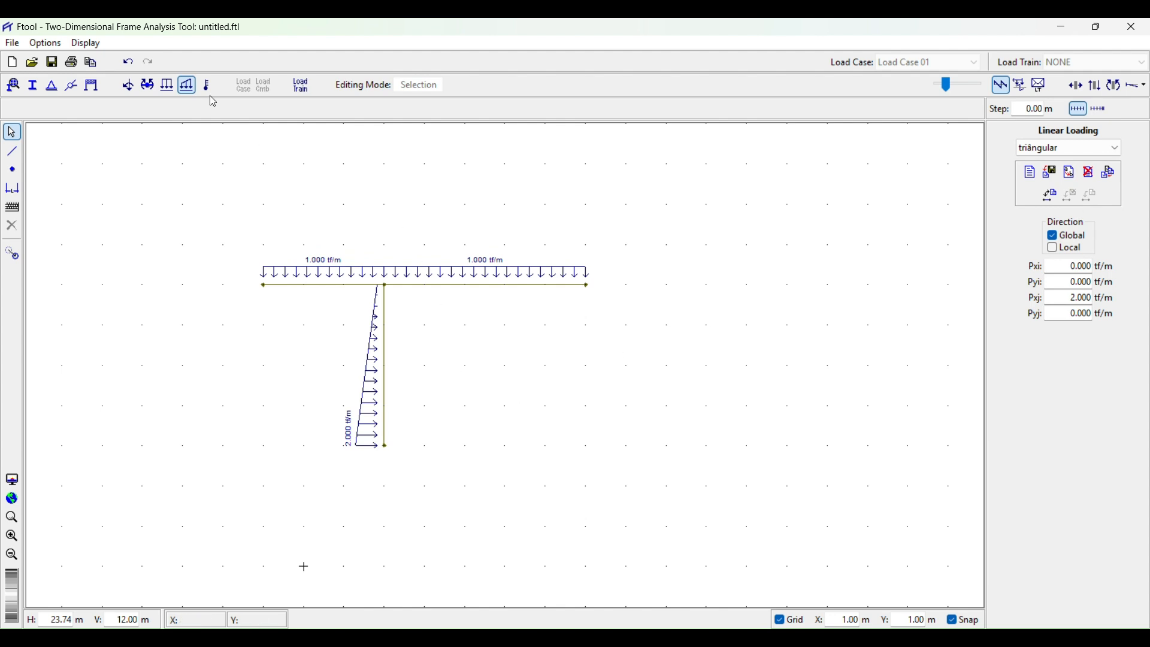
Step: Switch the direction of the column's triangular load from Global to Local
scroll(354, 371, "up", 3)
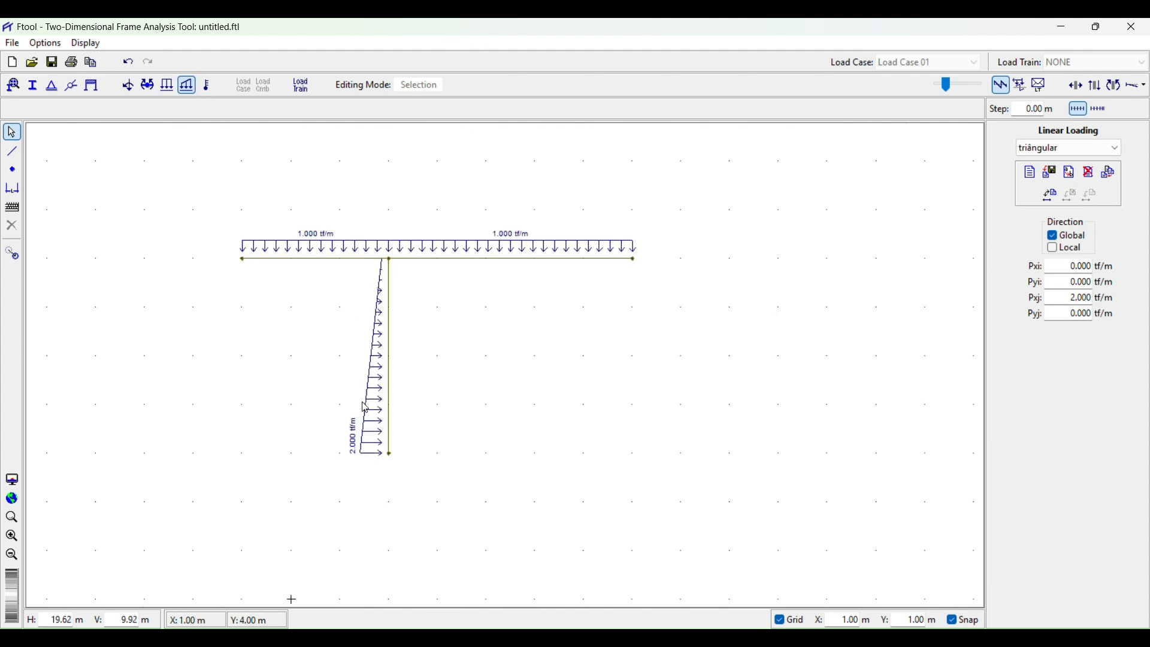
mouse_move(352, 323)
left_mouse_down()
mouse_move(367, 334)
mouse_move(348, 332)
left_mouse_up()
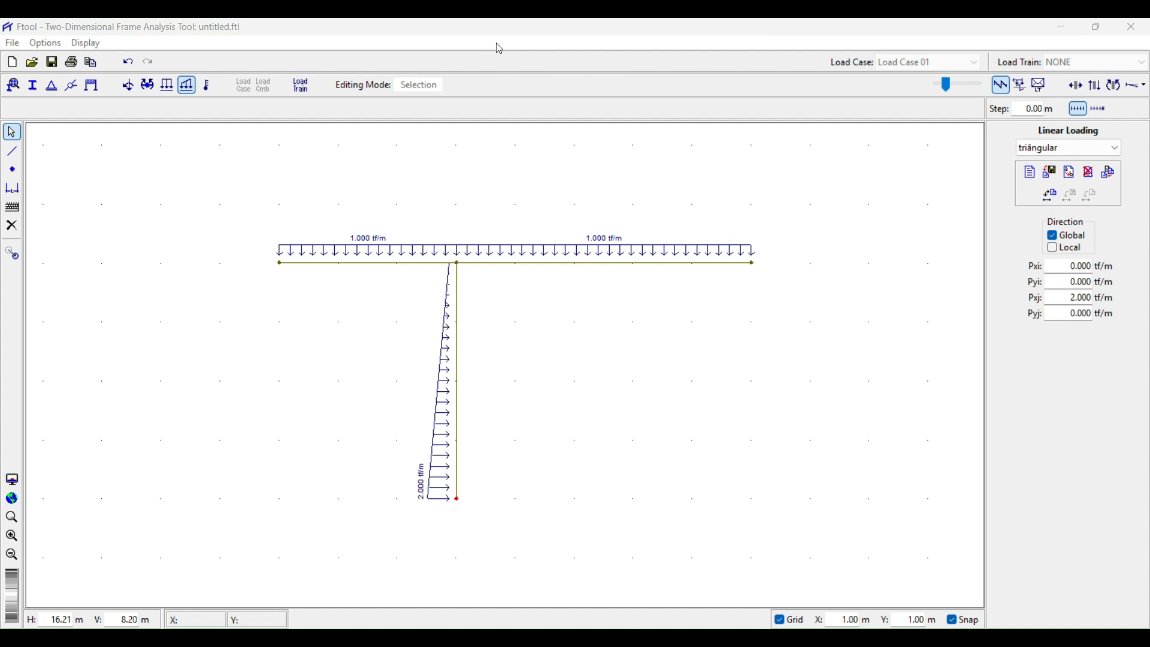
key("Escape")
left_click(1054, 249)
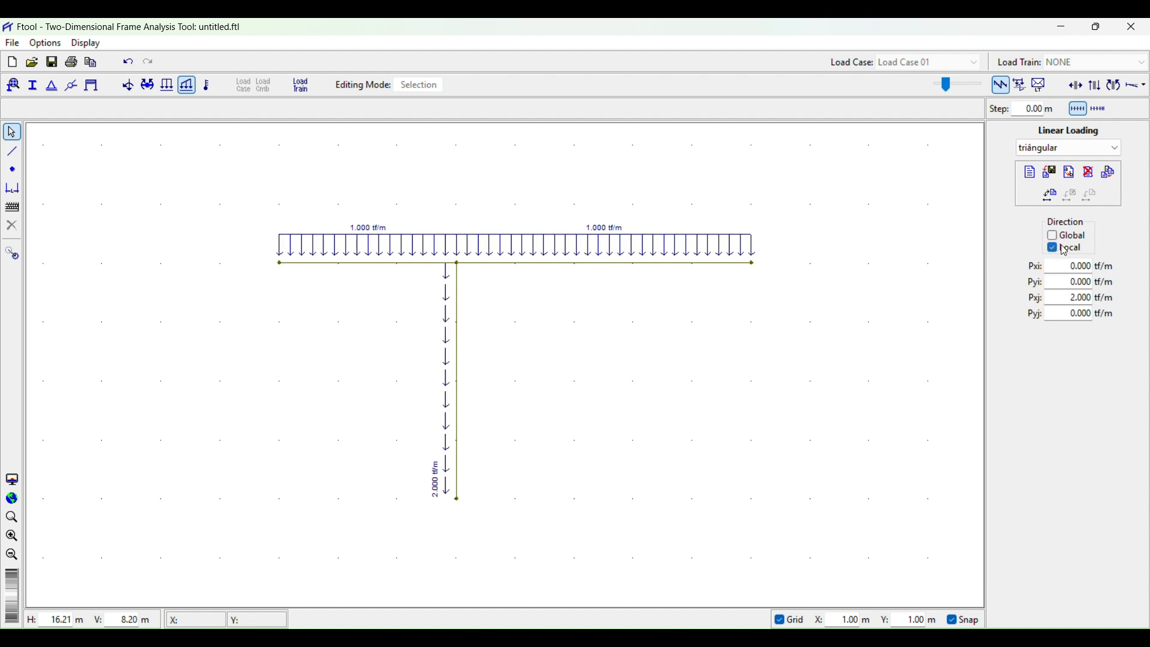
Step: Reset the triangular loading's Pxj to 0 tf/m and leave its direction set to Local
left_click(1054, 236)
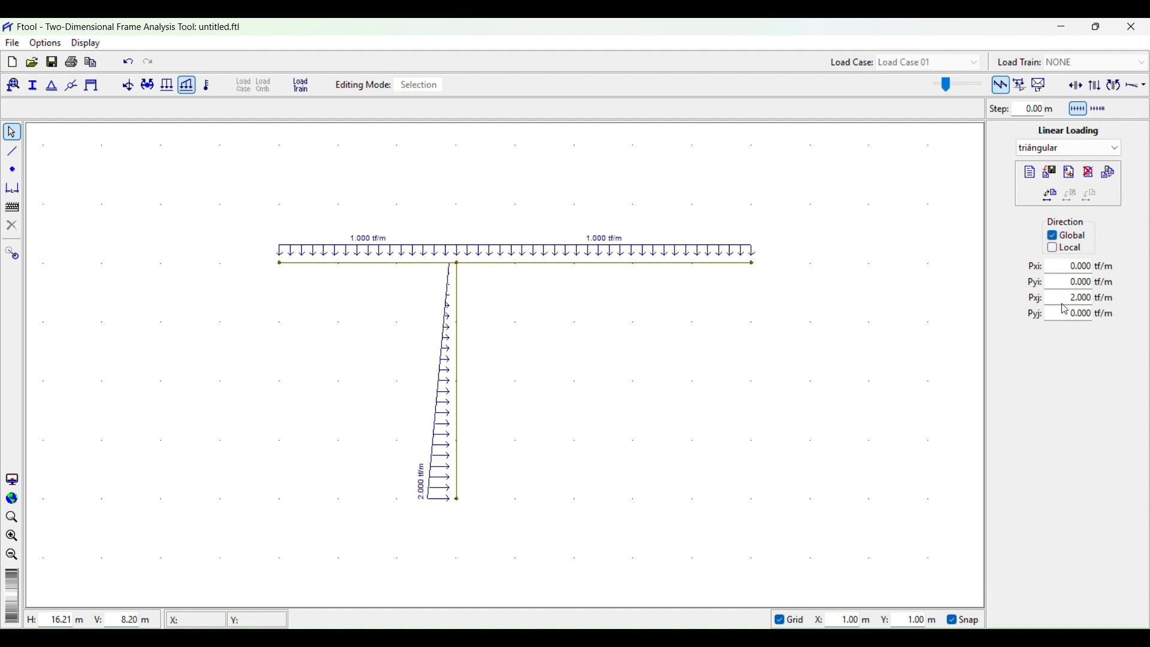
left_click_drag(1070, 295, 1119, 303)
type("0")
key("Return")
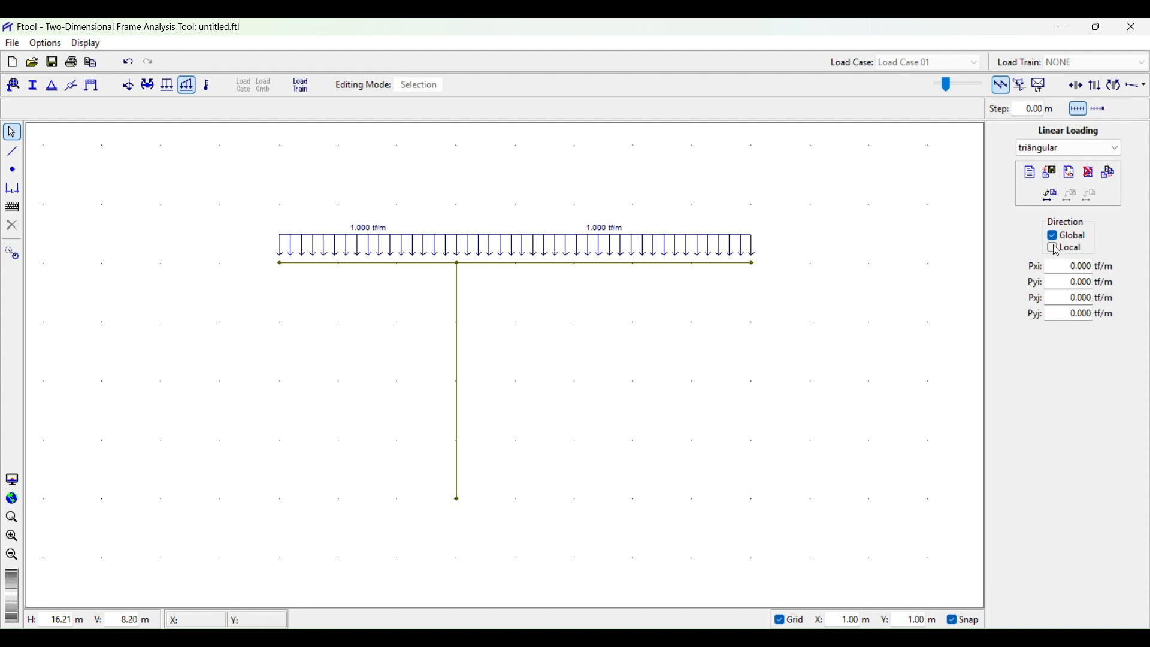
left_click(1054, 248)
Step: Review the column's triangular load in the Exercise 13 PDF and return to Ftool
left_click_drag(504, 488, 401, 434)
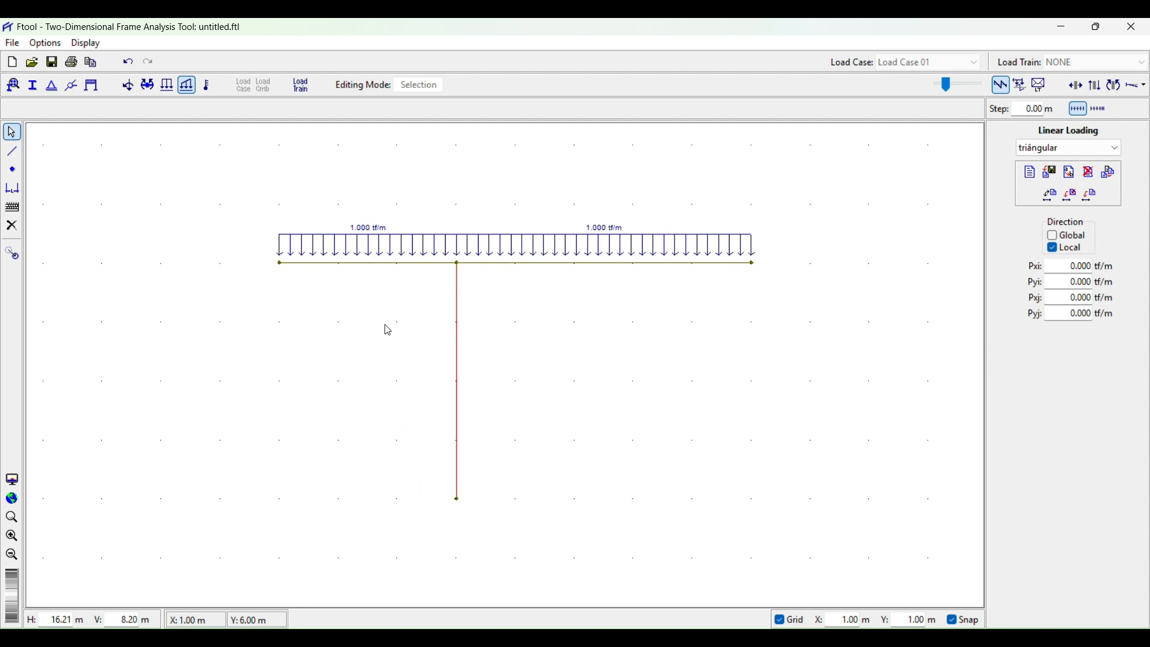
left_click(530, 458)
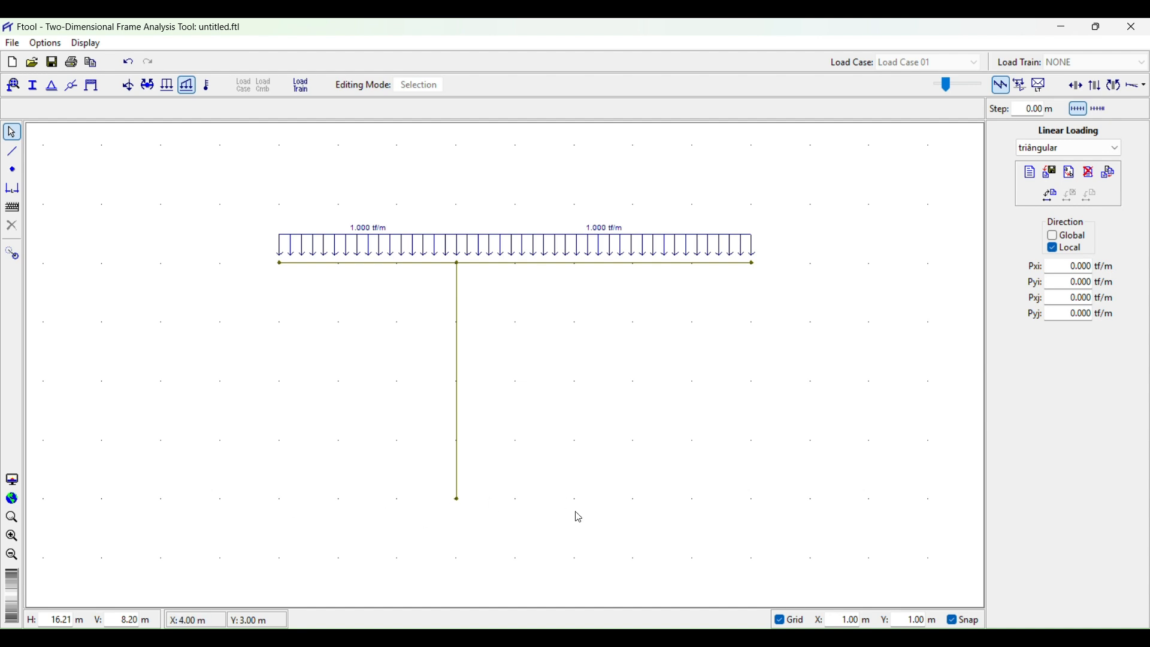
mouse_move(795, 638)
left_click(796, 591)
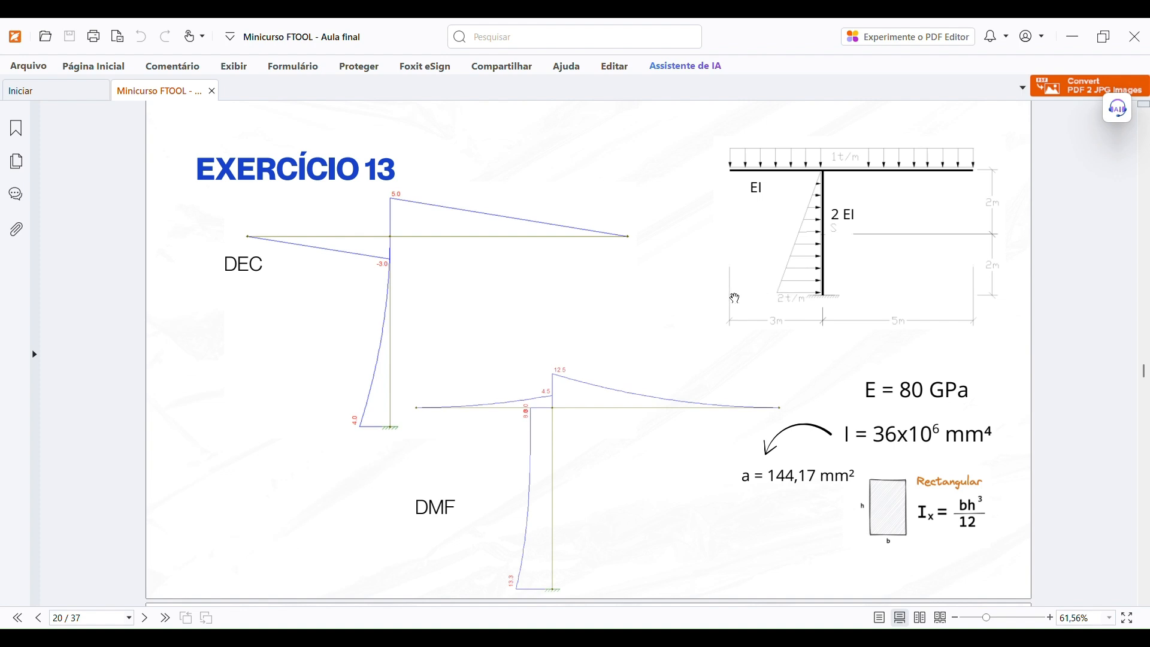
mouse_move(824, 639)
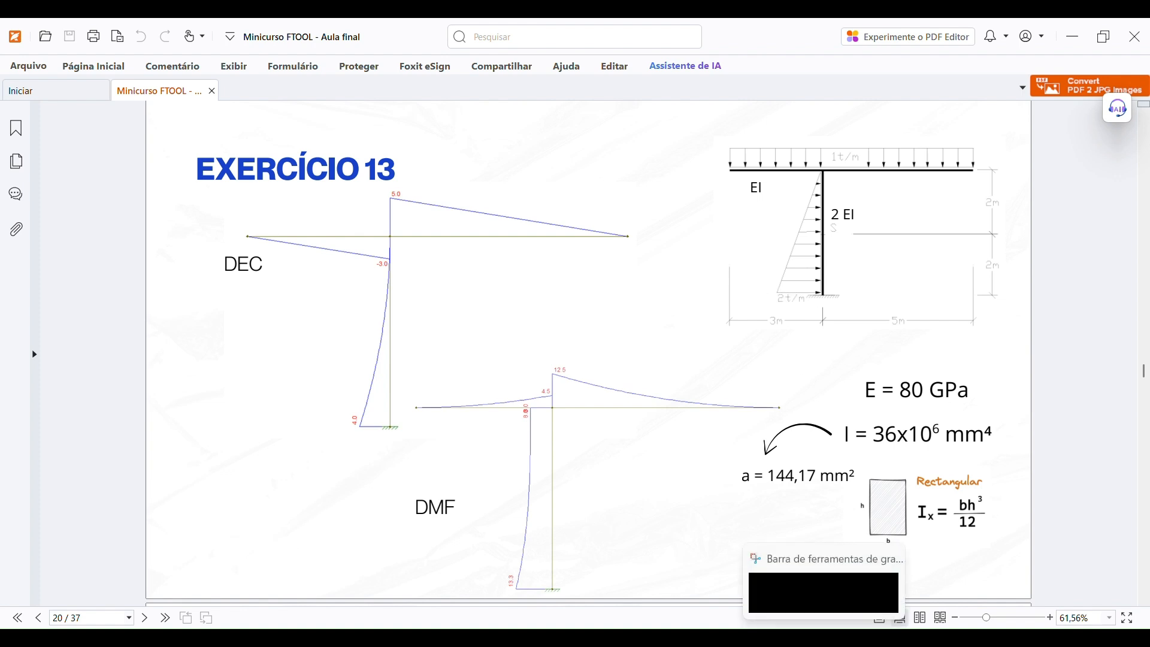
left_click(758, 639)
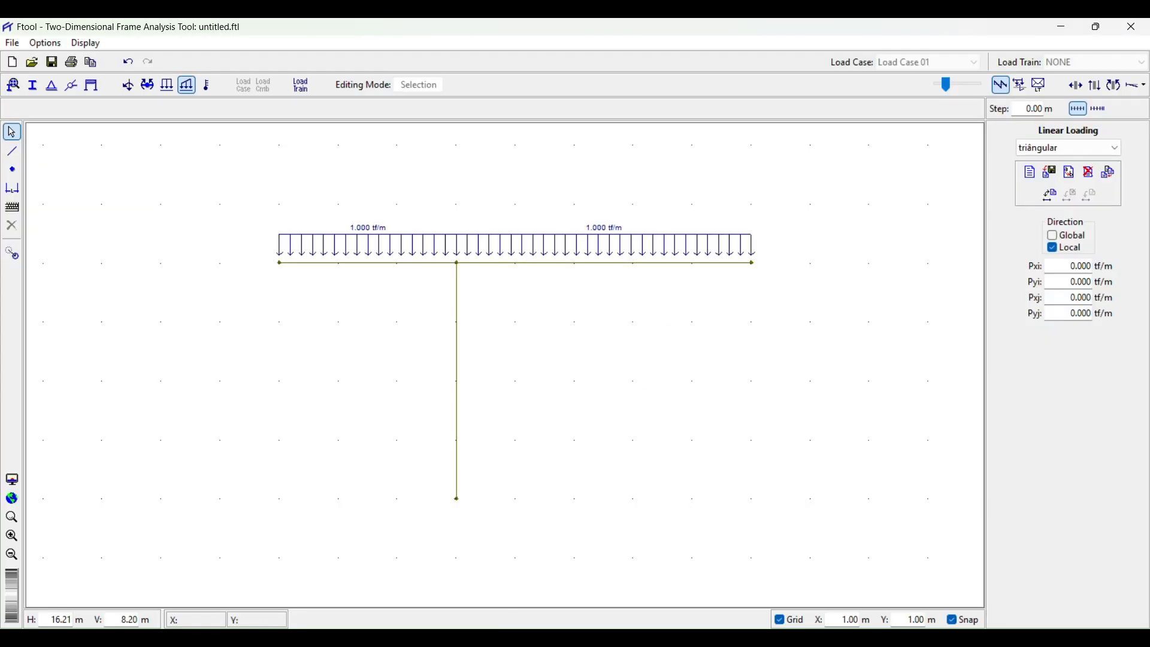
Step: Set the triangular loading's Pyj to 2 tf/m and apply it to the column
left_click(457, 435)
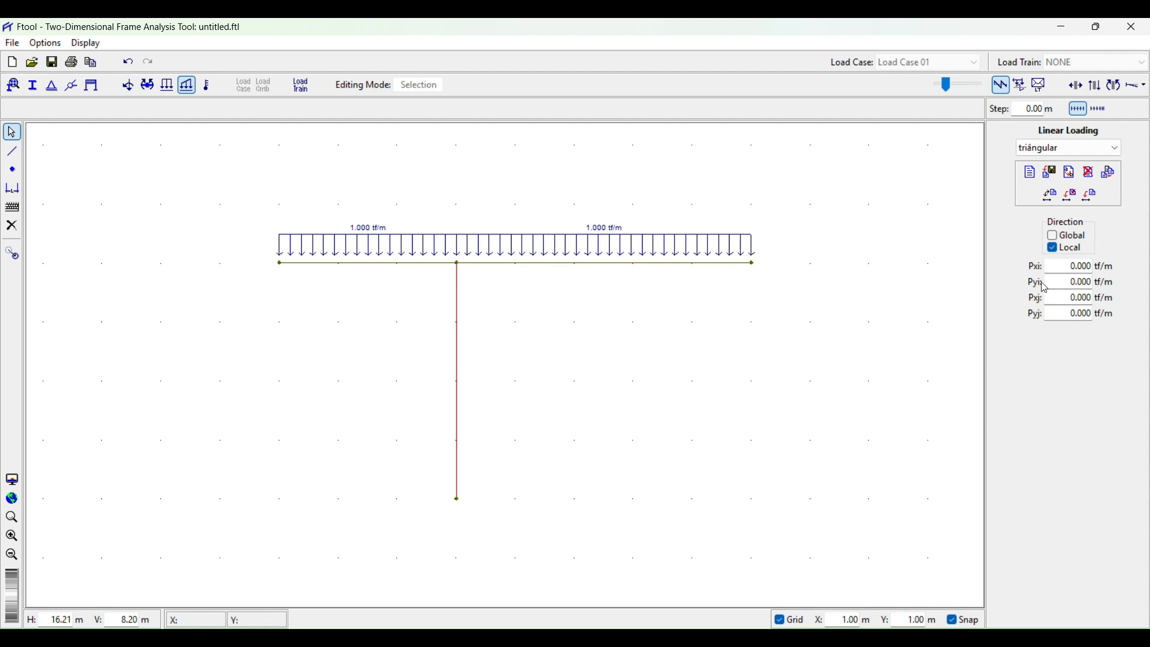
left_click(1049, 315)
type("2")
left_click(1093, 199)
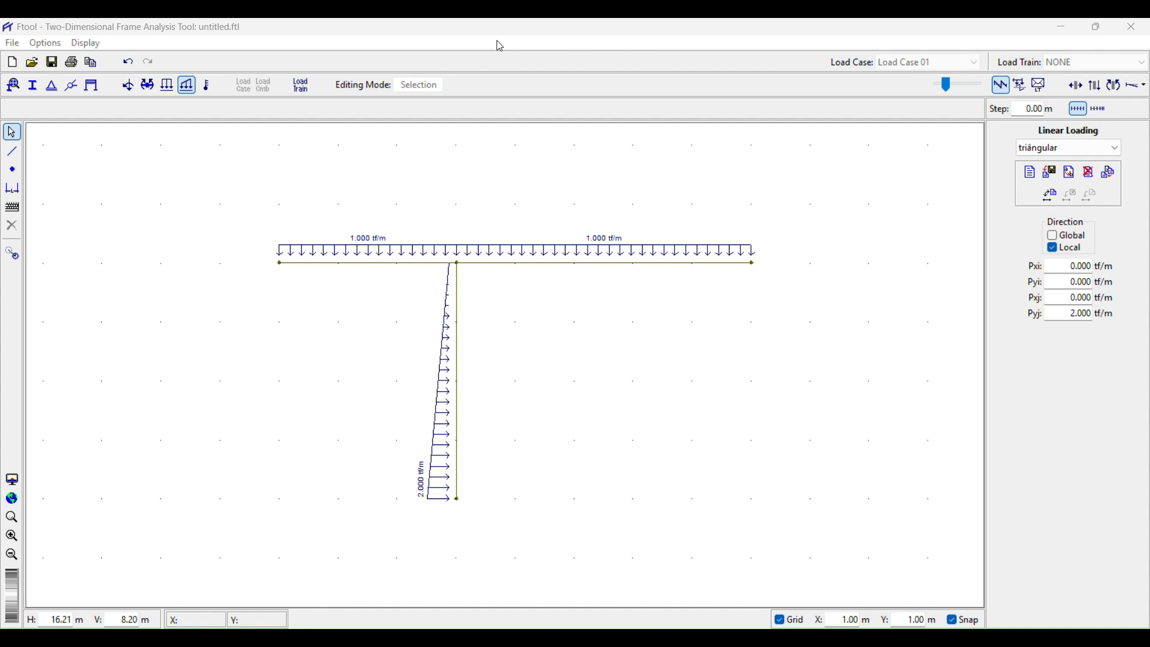
Step: Create a material labelled "elasticidade" of type Steel Isotropic
left_click(13, 85)
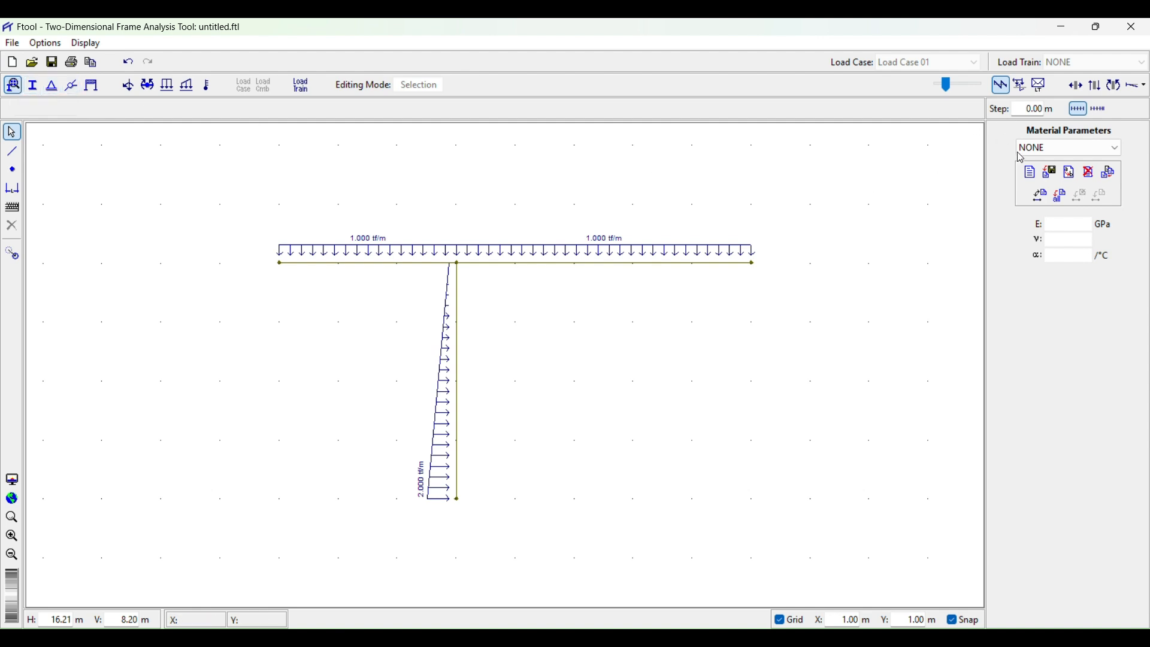
left_click(1034, 176)
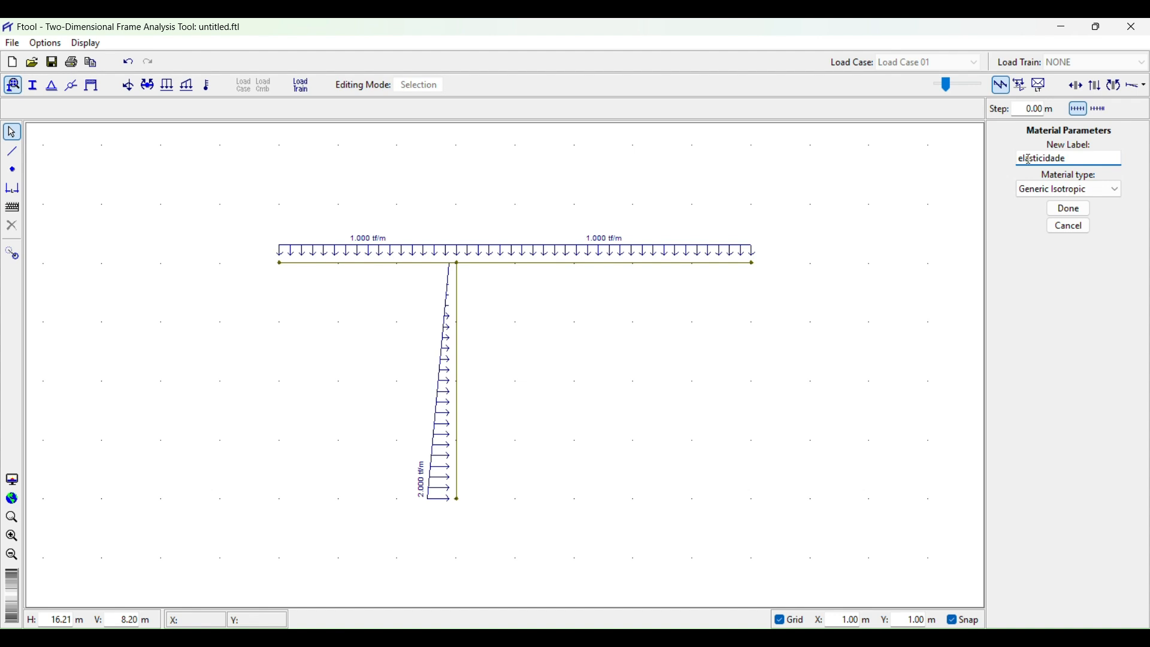
left_click(1070, 189)
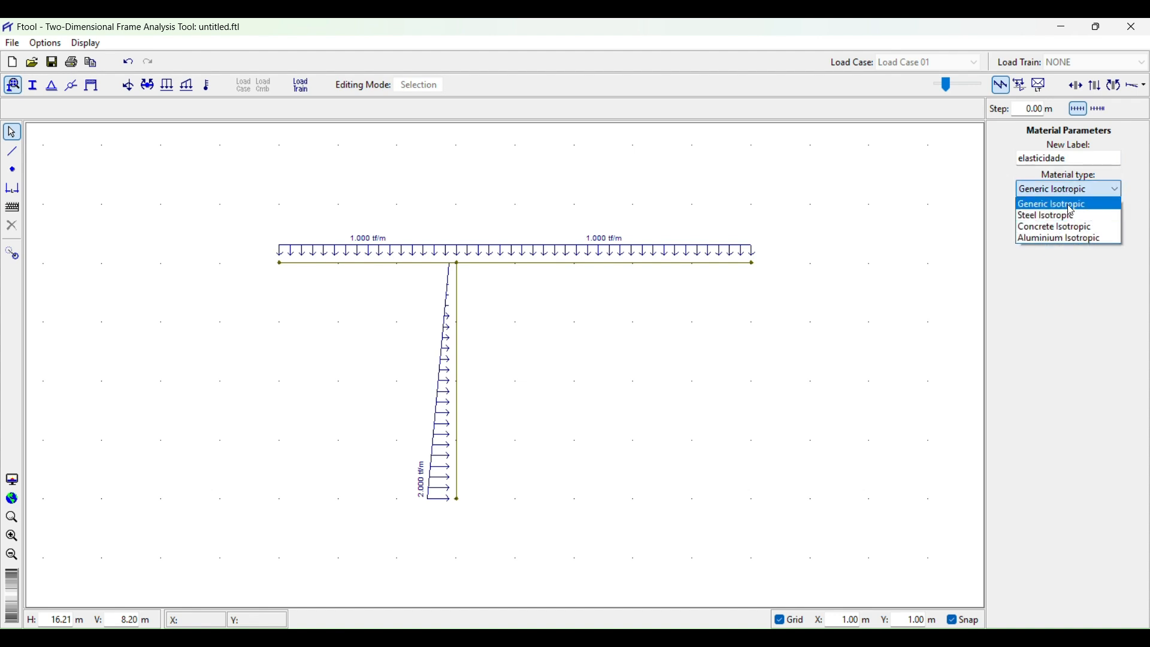
left_click(1072, 216)
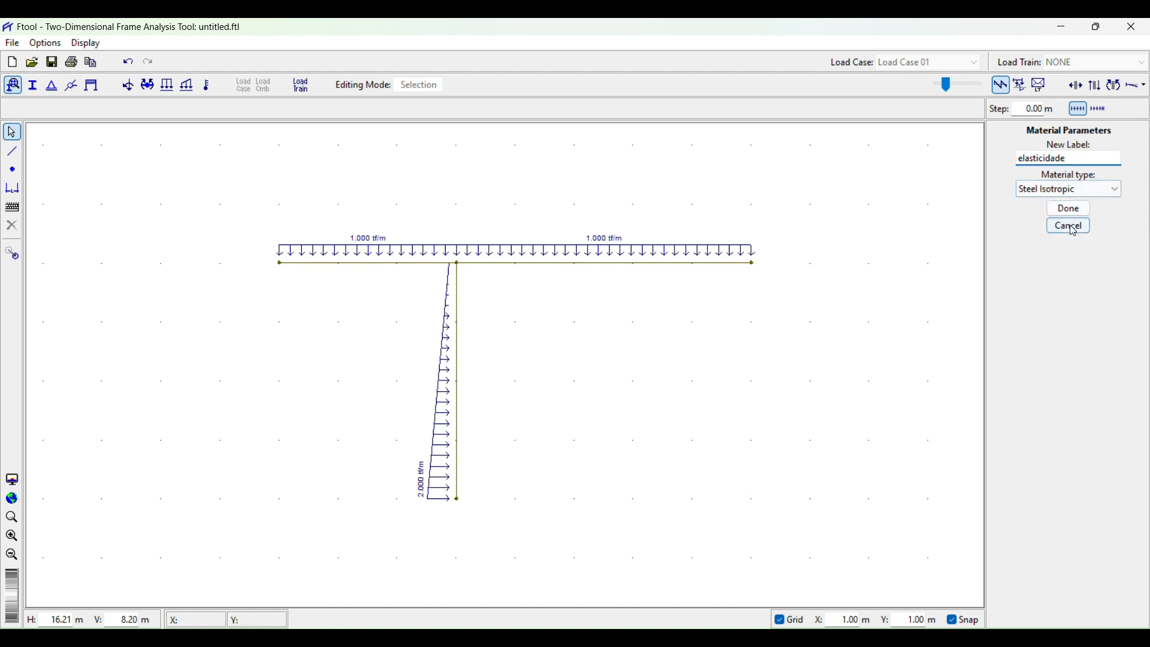
left_click(1076, 210)
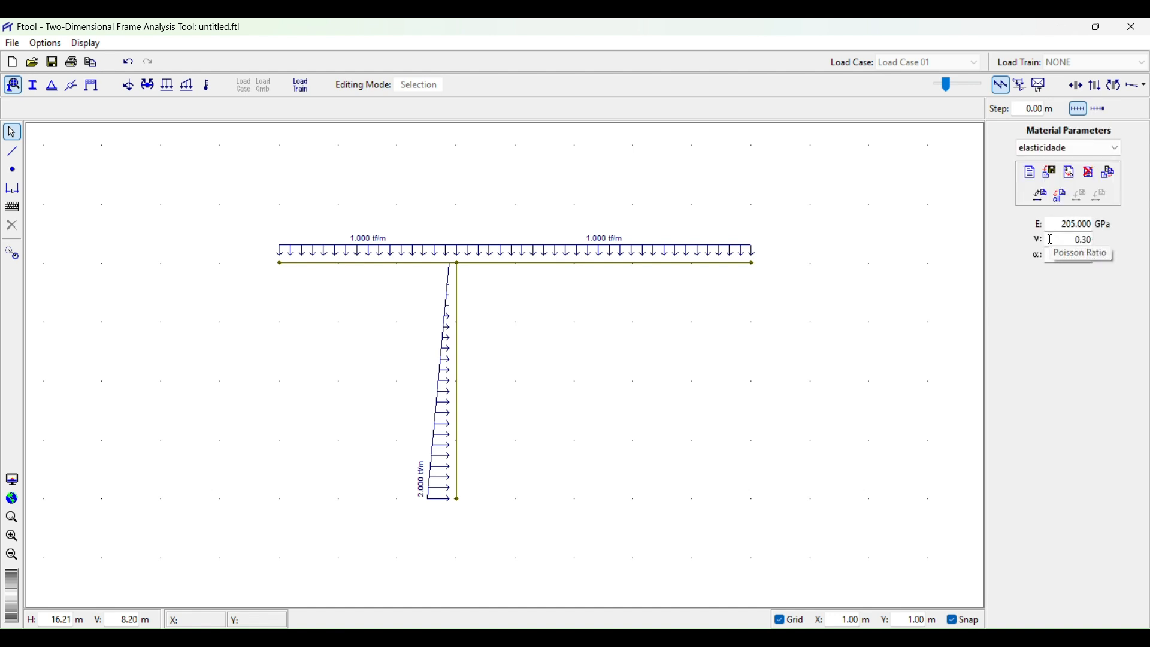
Step: Check the elasticity modulus in the exercise PDF and set the elasticidade material's E to 80 GPa
left_click(1060, 226)
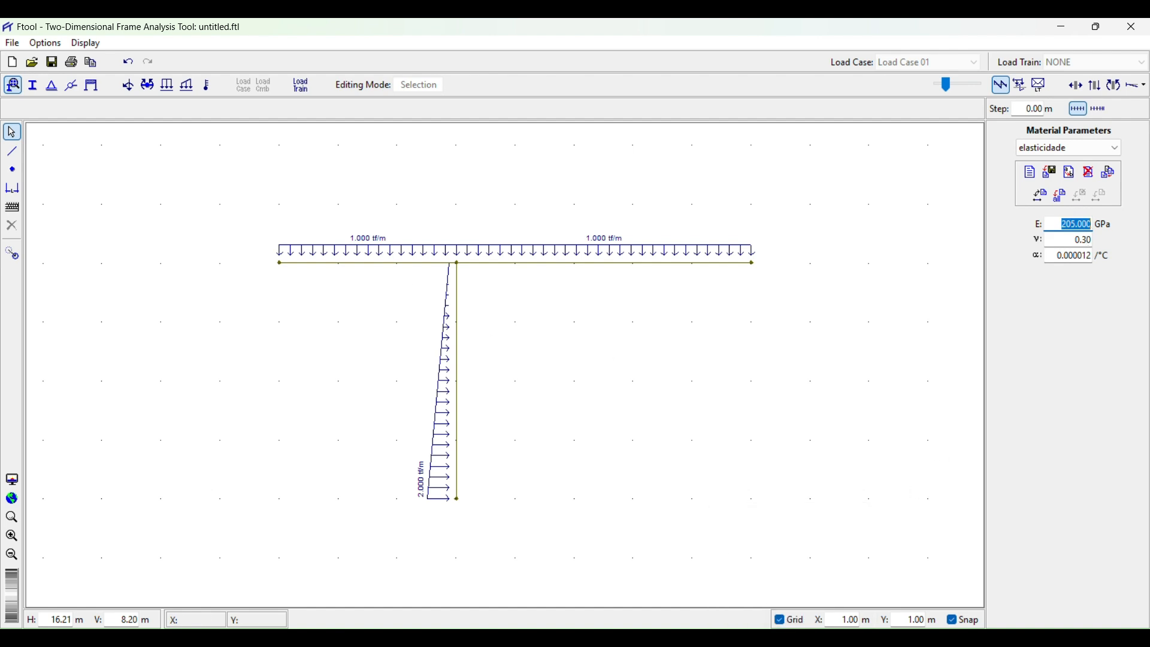
left_click(791, 638)
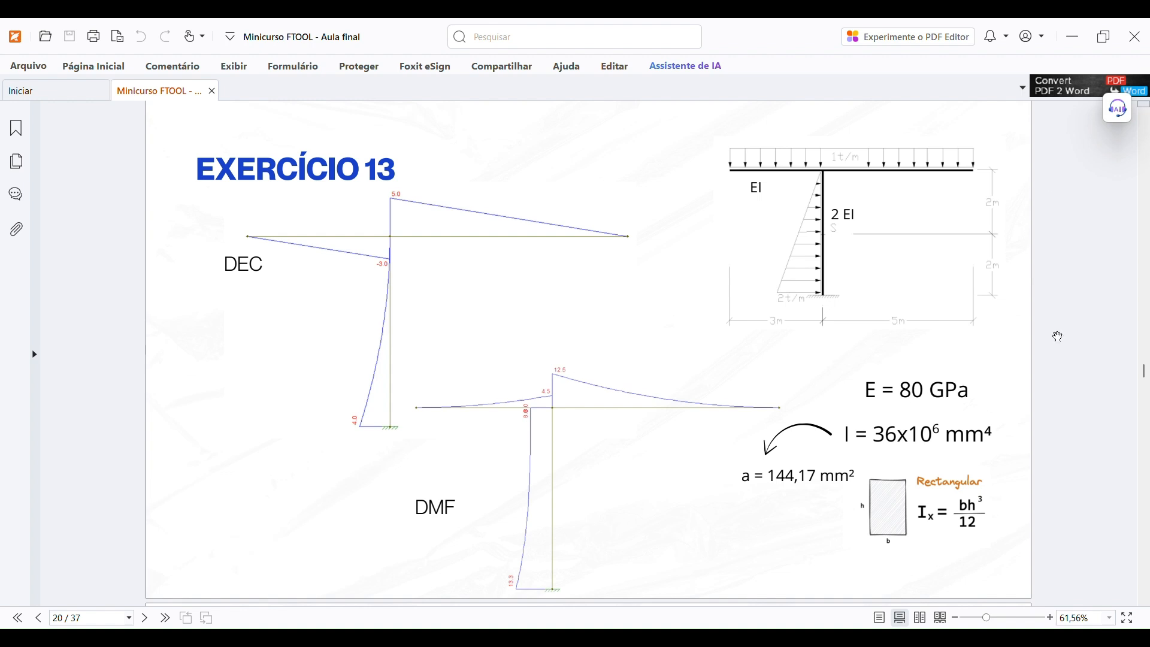
left_click(1073, 48)
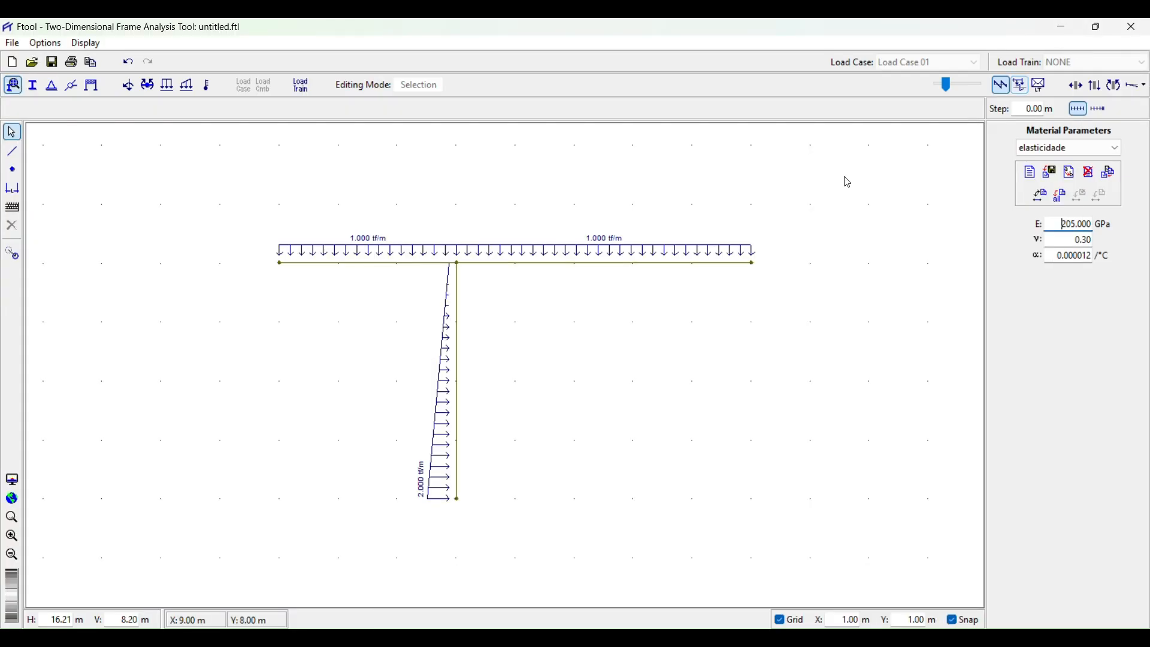
double_click(1067, 224)
type("80")
Step: Apply the elasticidade material to both horizontal beam members
left_click(570, 272)
left_click_drag(605, 275, 572, 247)
left_click_drag(338, 298, 271, 256)
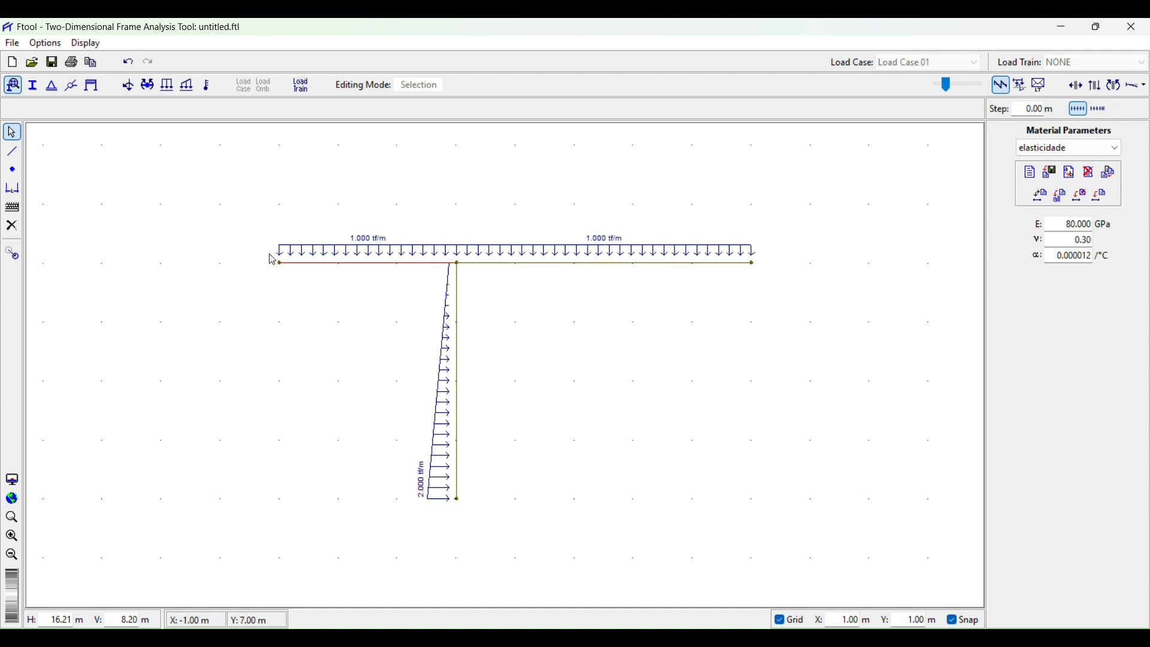
left_click(1100, 195)
left_click(523, 283)
left_click_drag(336, 295, 288, 254)
left_click_drag(730, 302, 627, 223)
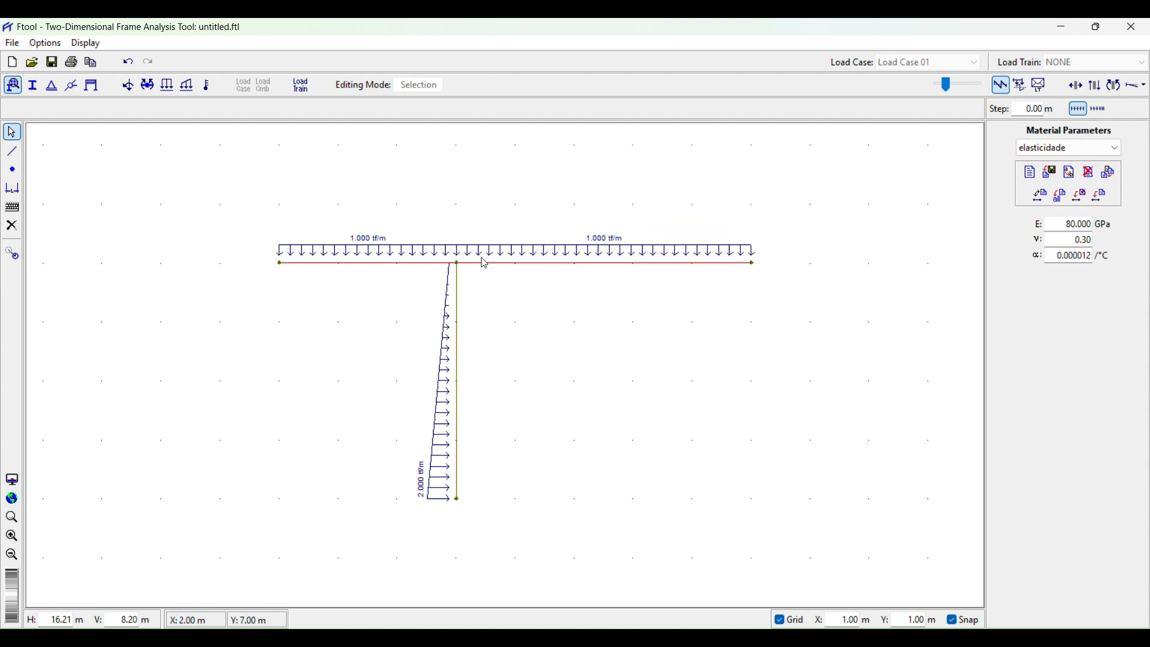
left_click(1103, 200)
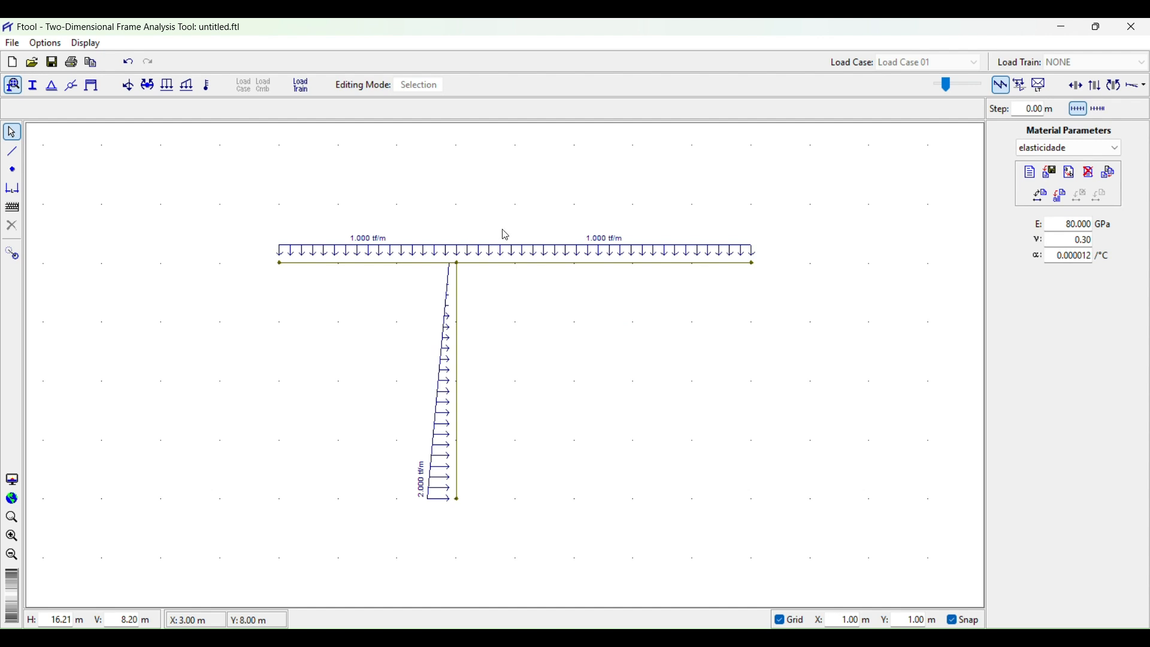
Step: Switch to the exercise PDF and handwrite the notes "2E" and "2I" in red above the shear diagram
left_click(796, 554)
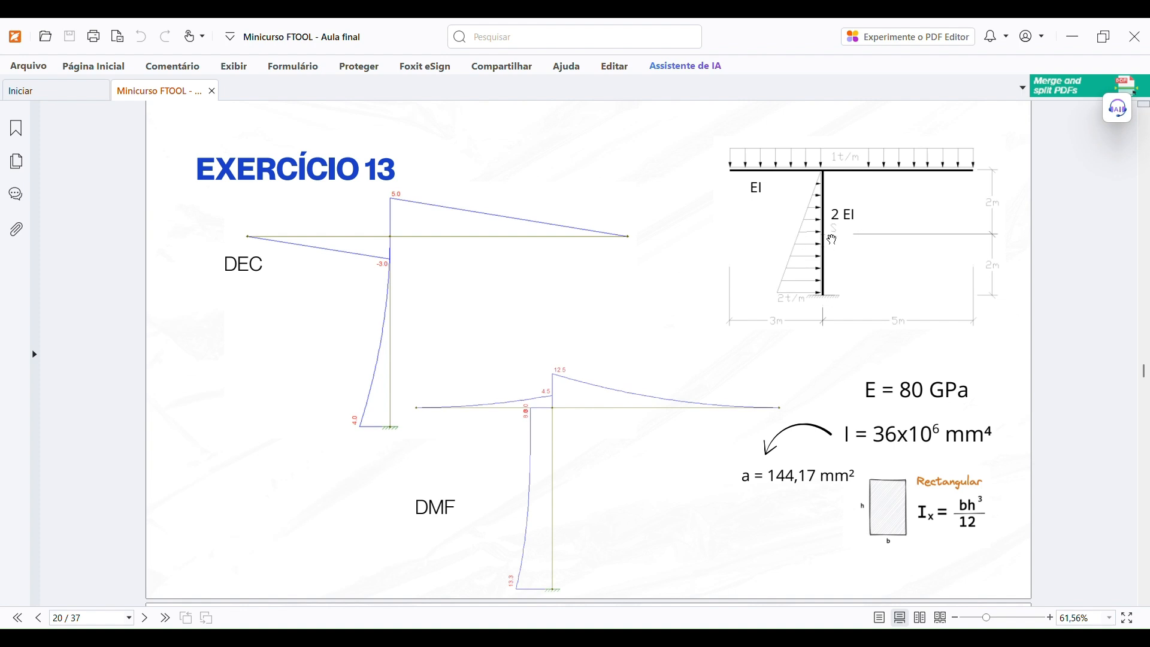
left_click(178, 67)
left_click(466, 103)
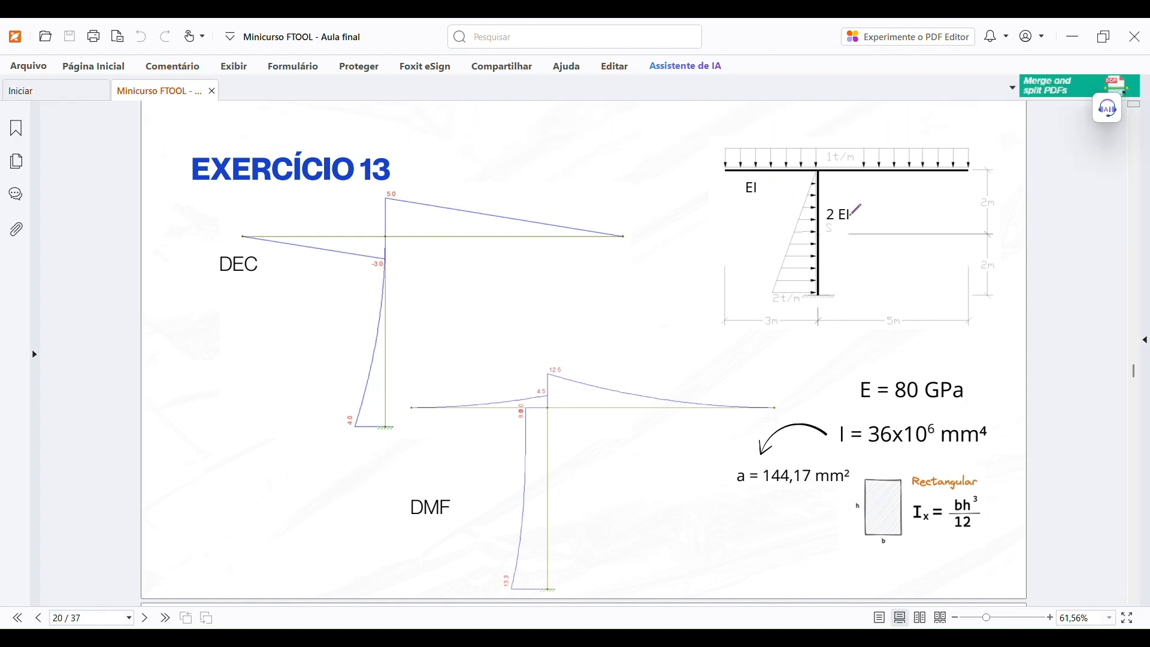
mouse_move(529, 163)
left_mouse_down()
mouse_move(544, 175)
mouse_move(561, 167)
mouse_move(603, 208)
mouse_move(623, 195)
mouse_move(623, 209)
left_mouse_up()
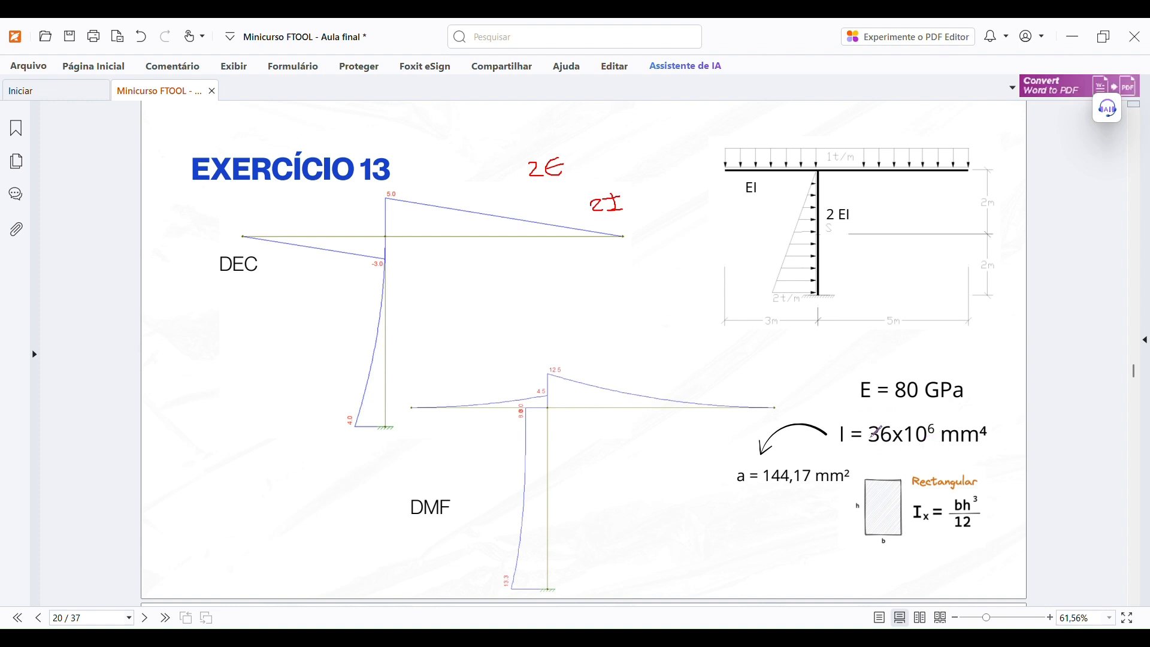
Step: Underline and mark a = 144,17 mm² in red, and handwrite "160" above E = 80 GPa
left_click_drag(723, 493, 843, 490)
left_click_drag(726, 464, 735, 483)
mouse_move(863, 379)
left_mouse_down()
mouse_move(856, 370)
mouse_move(867, 364)
left_mouse_up()
mouse_move(885, 360)
left_mouse_down()
mouse_move(893, 371)
mouse_move(919, 358)
left_mouse_up()
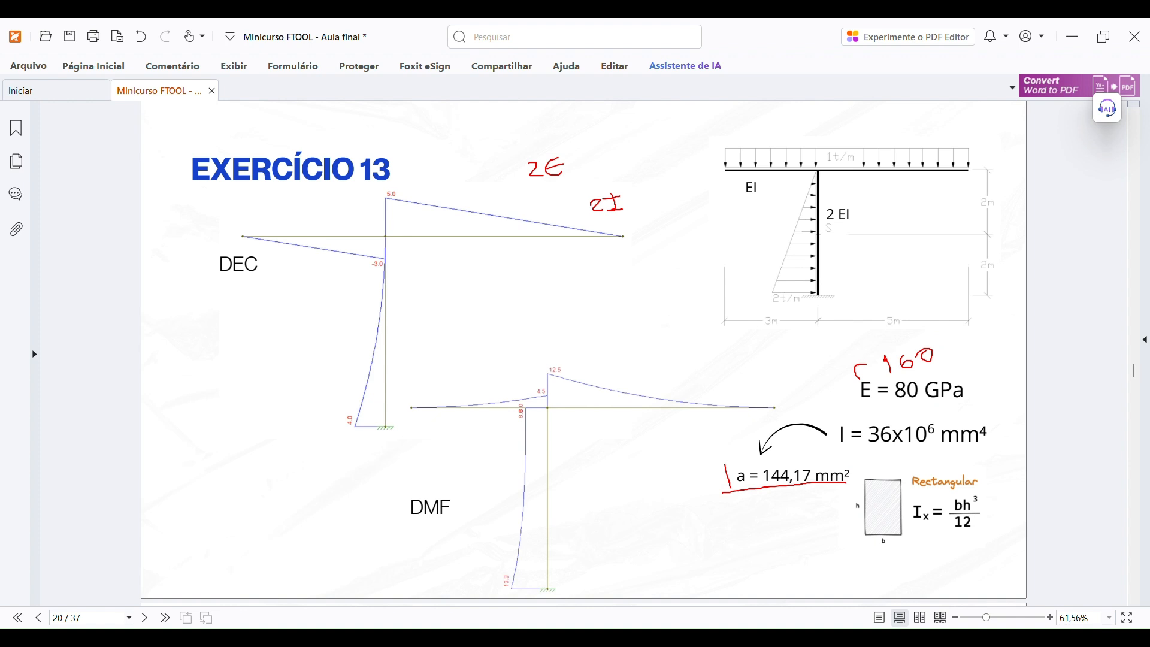
Step: Return to Ftool and create a second material labelled "E2" of type Steel Isotropic
mouse_move(758, 638)
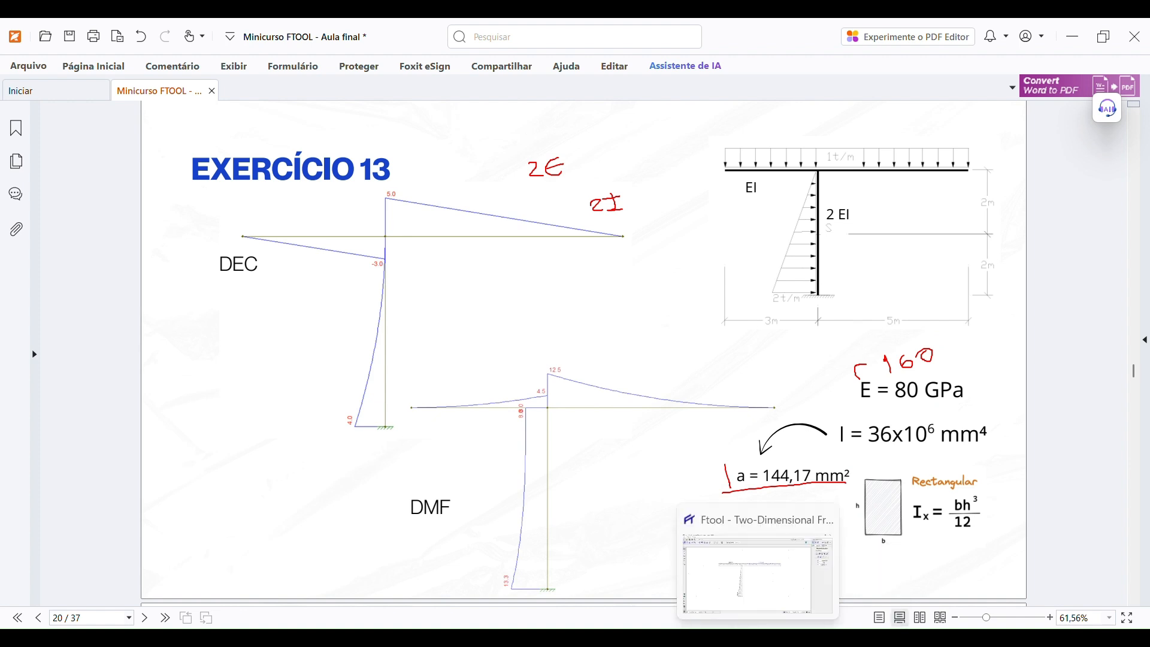
left_click(758, 574)
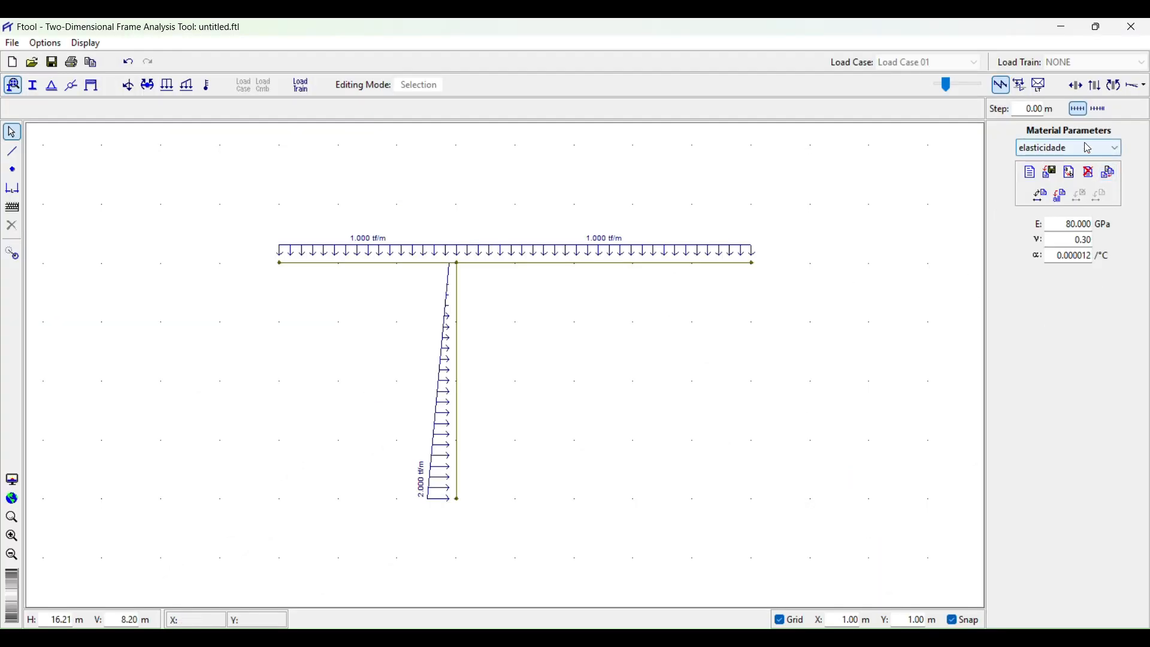
left_click(1030, 174)
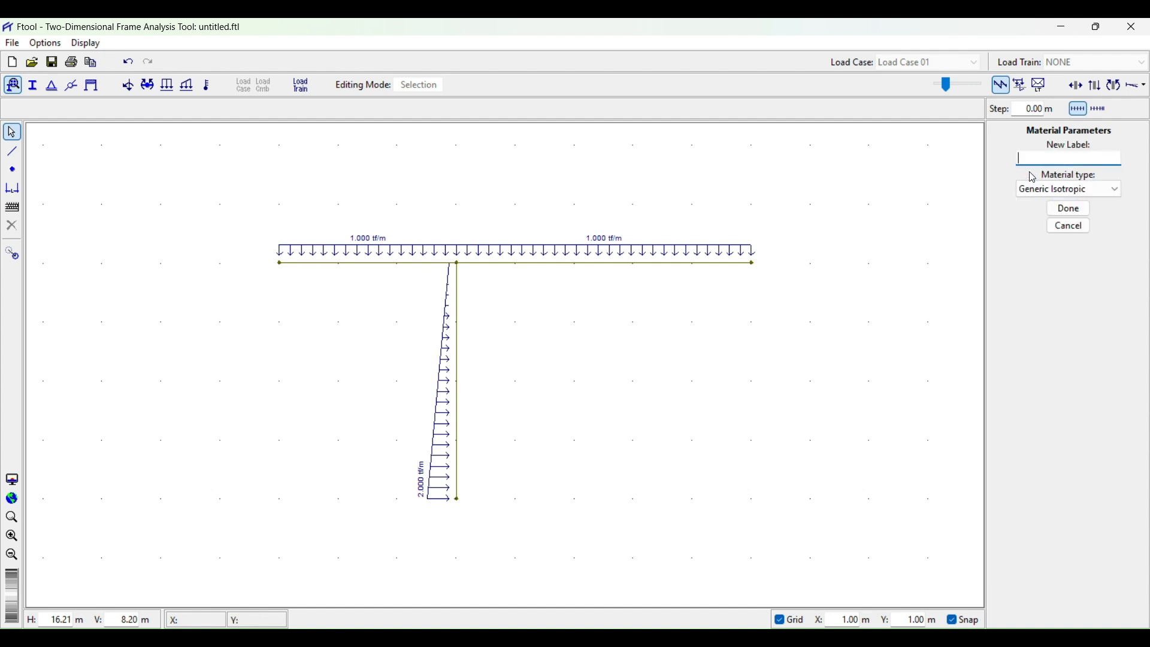
type("E2")
left_click(1067, 190)
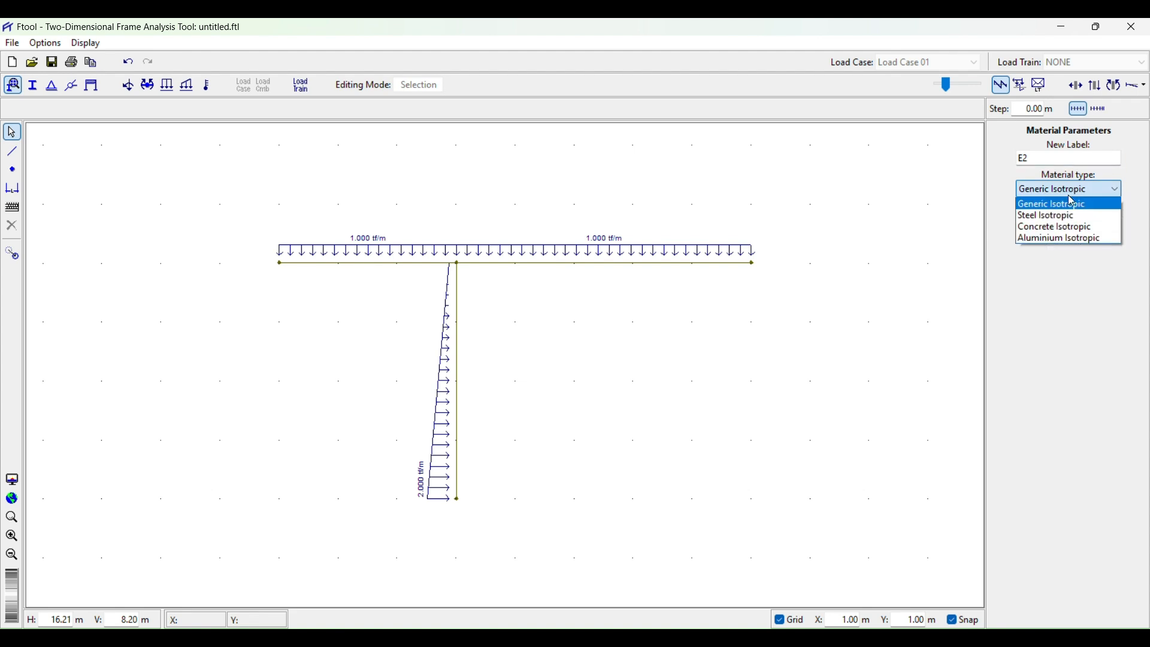
left_click(1066, 213)
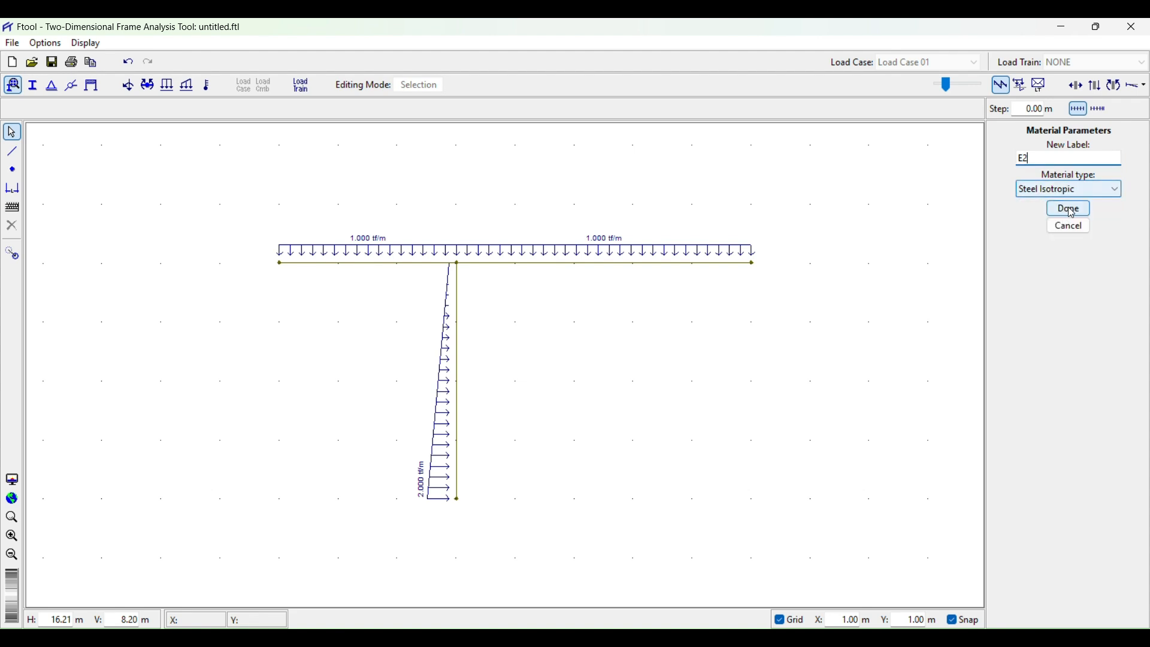
left_click(1073, 209)
Step: Set the E2 material's E to 160 GPa and apply it to the column
double_click(1063, 226)
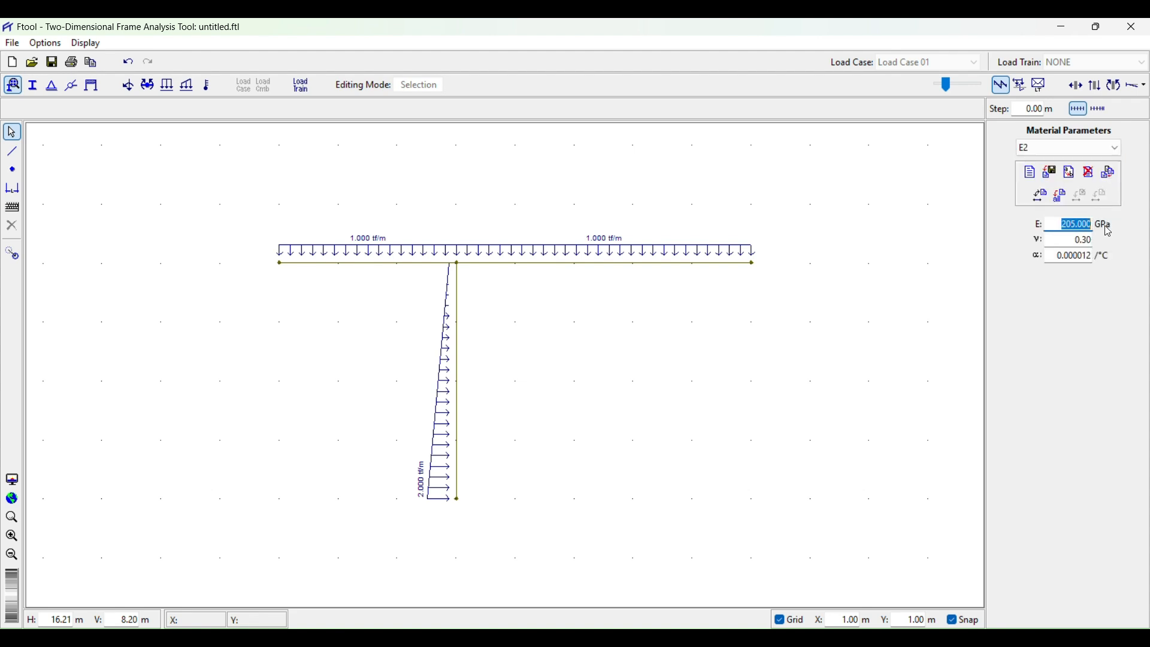
type("160")
key("Return")
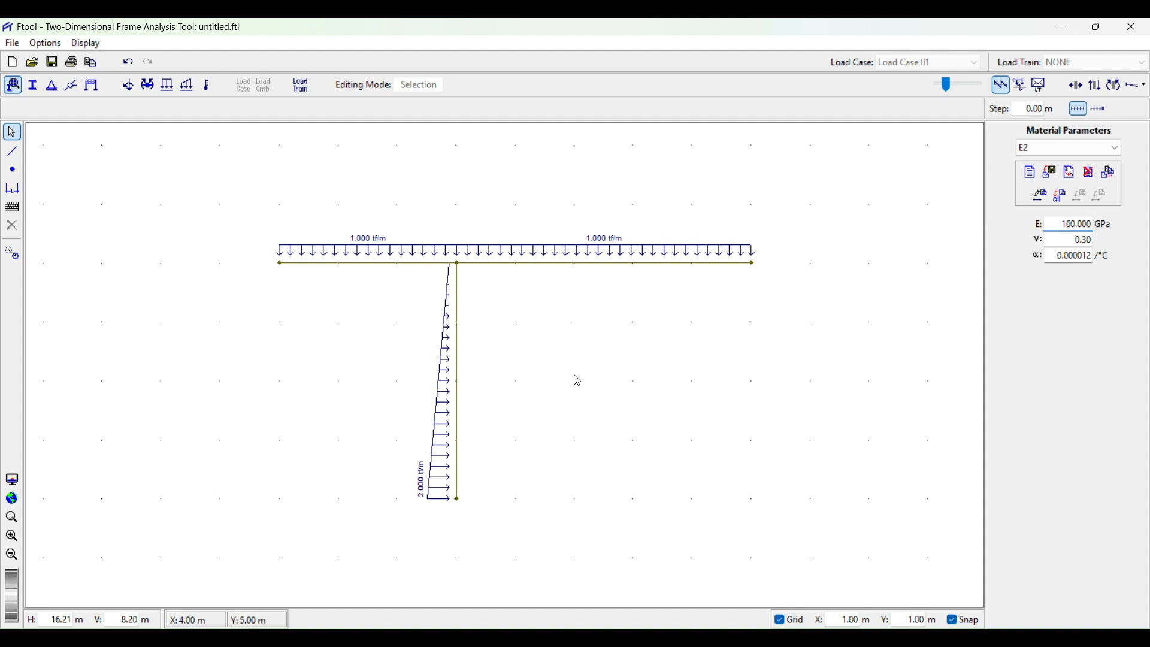
left_click(462, 397)
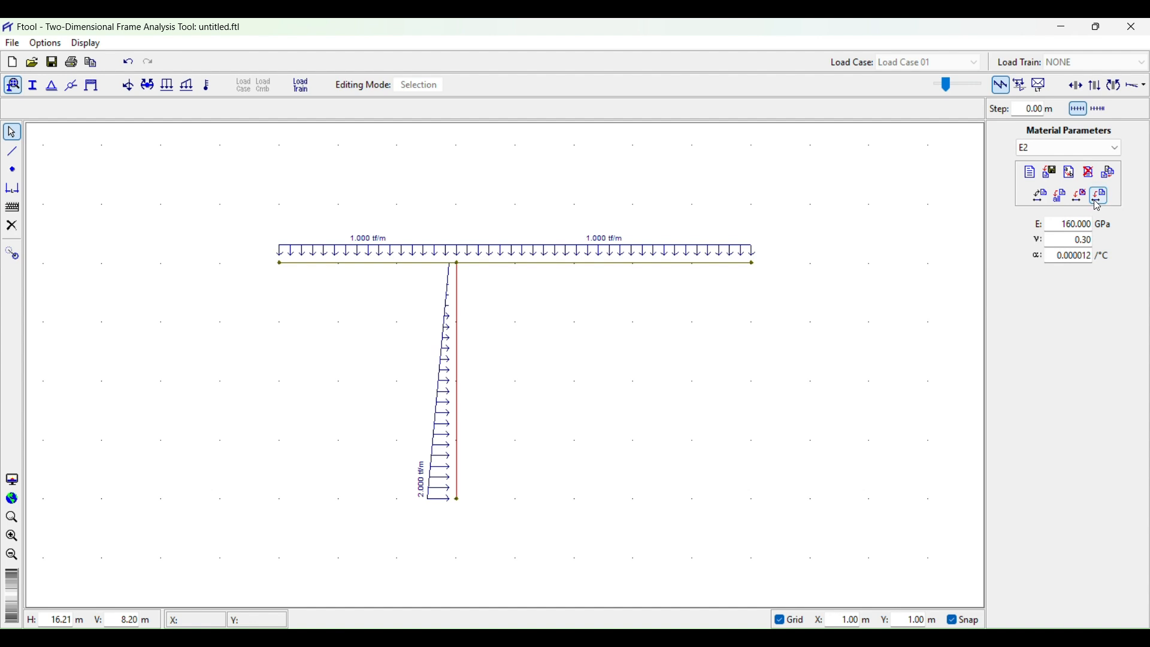
left_click(1096, 201)
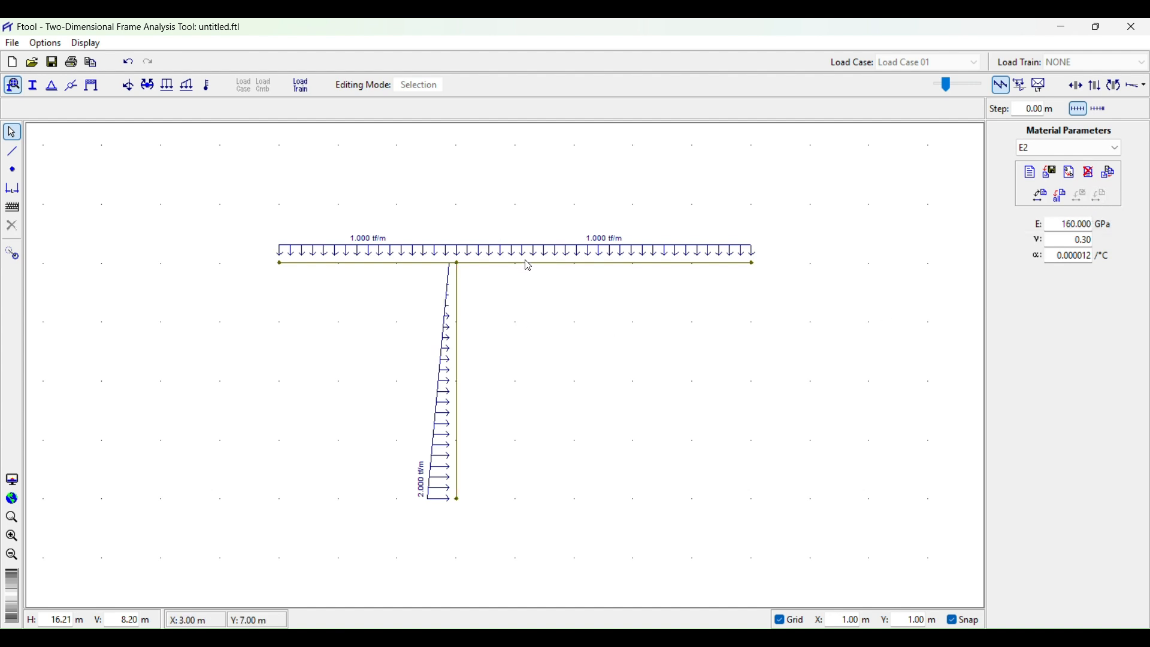
Step: Inspect the member attributes of the shorter beam member, including its length and assigned material
left_click(384, 270)
right_click(381, 264)
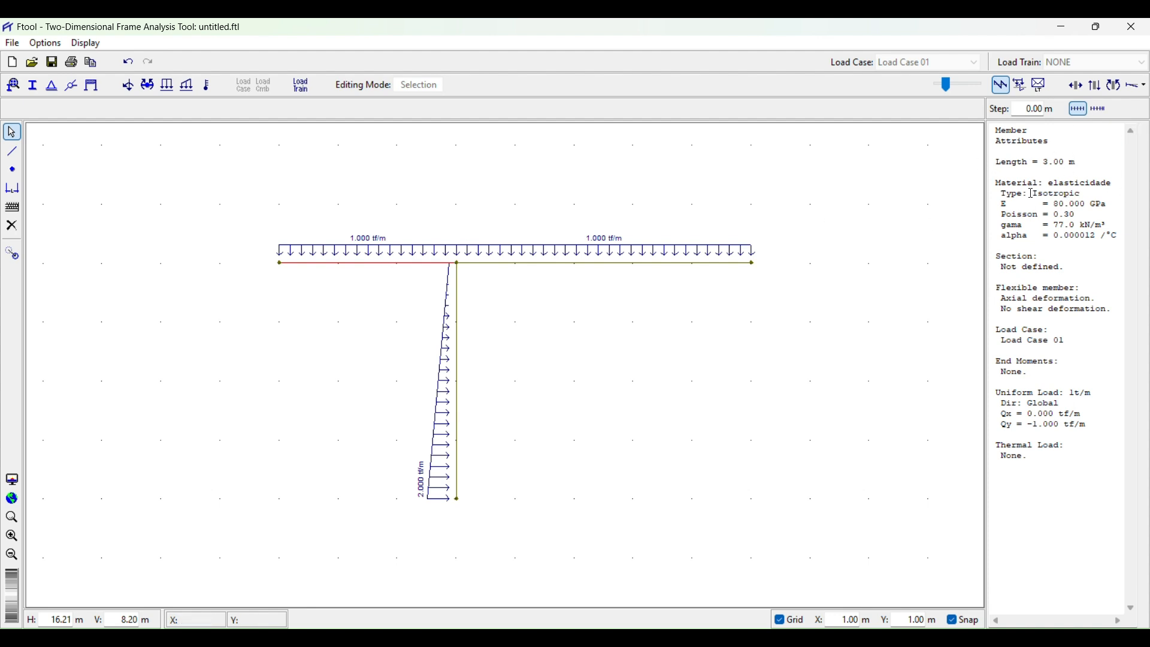
left_click_drag(1051, 163, 1076, 163)
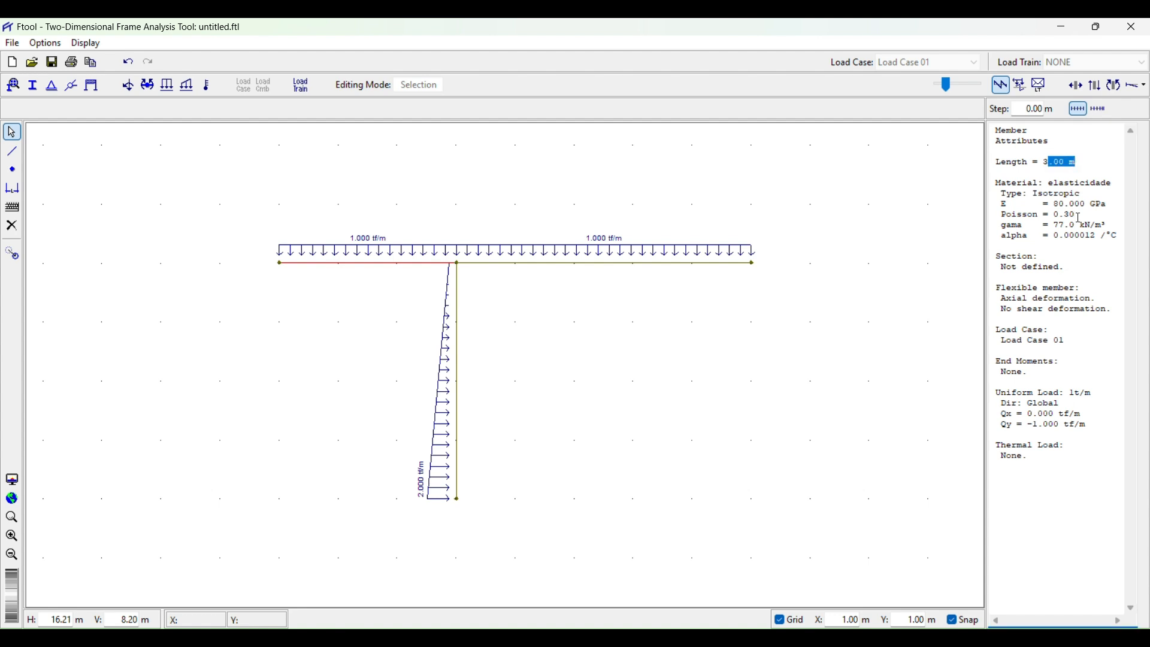
Step: Inspect the member attributes of the shorter beam member and the column, checking the E value assigned to each
left_click_drag(1062, 205, 1091, 208)
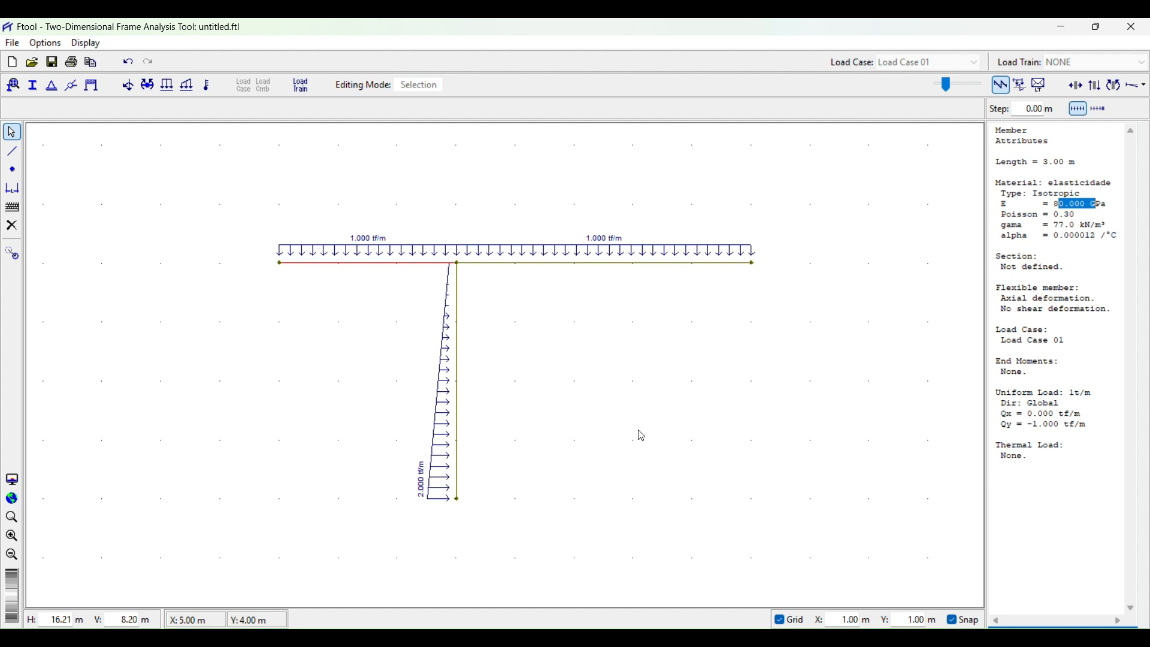
left_click(615, 437)
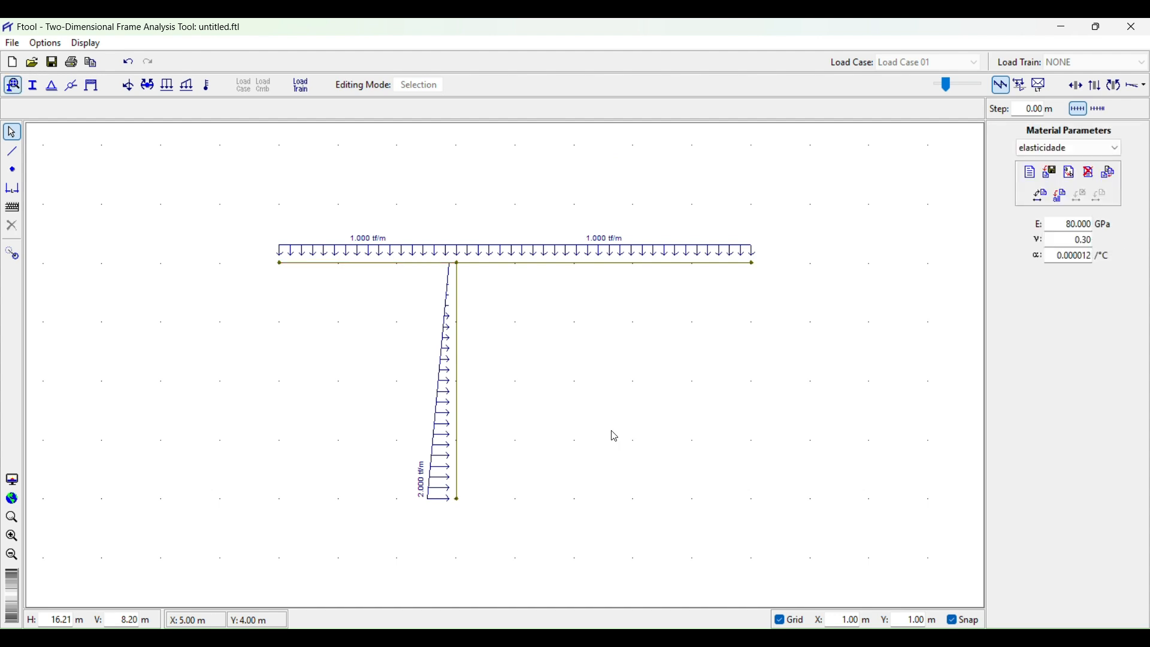
left_click(460, 362)
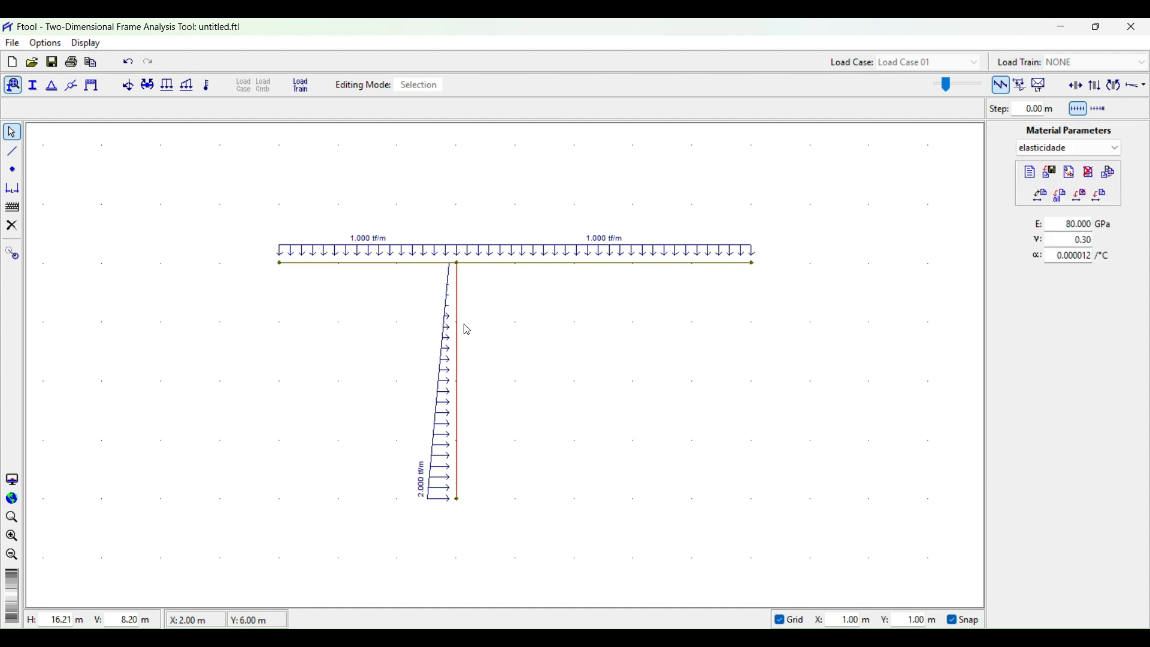
left_click(459, 375)
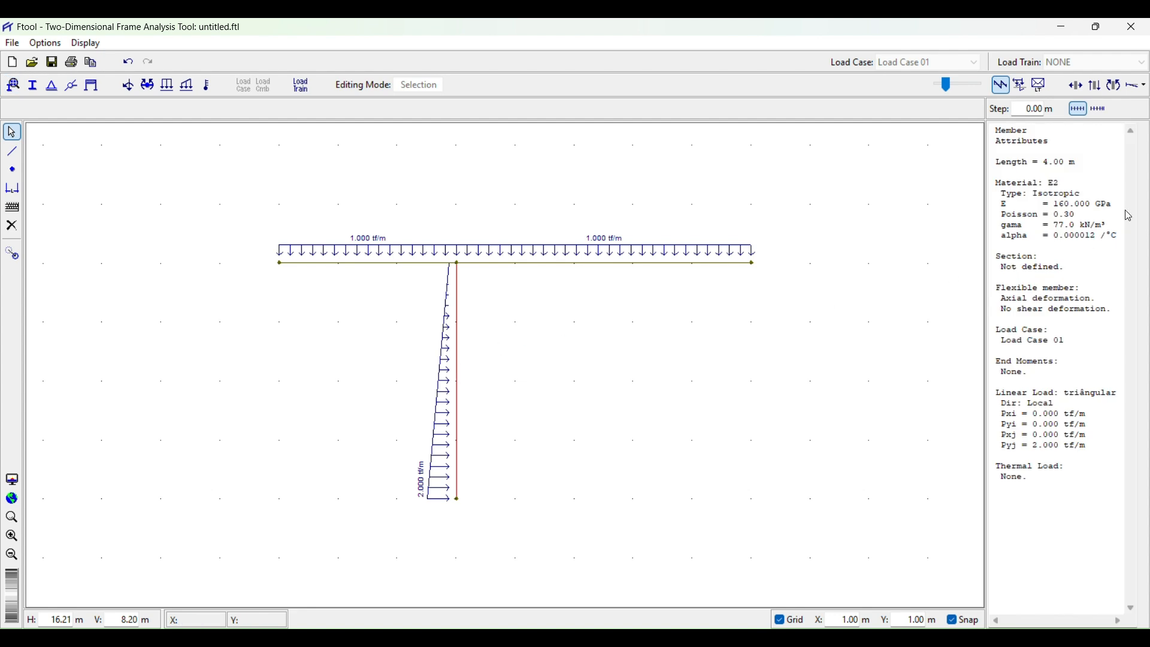
left_click_drag(1058, 205, 1113, 205)
left_click(767, 360)
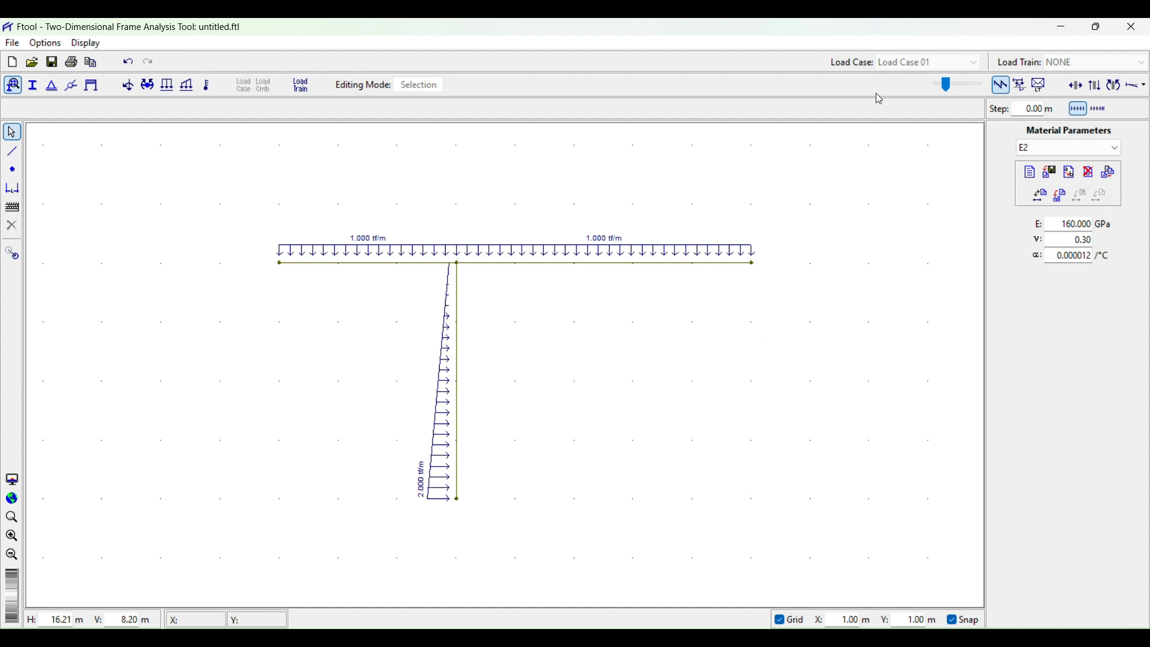
Step: Bring up the section properties, switch to the exercise PDF, and box I = 36x10⁶ mm⁴ in red
left_click(33, 88)
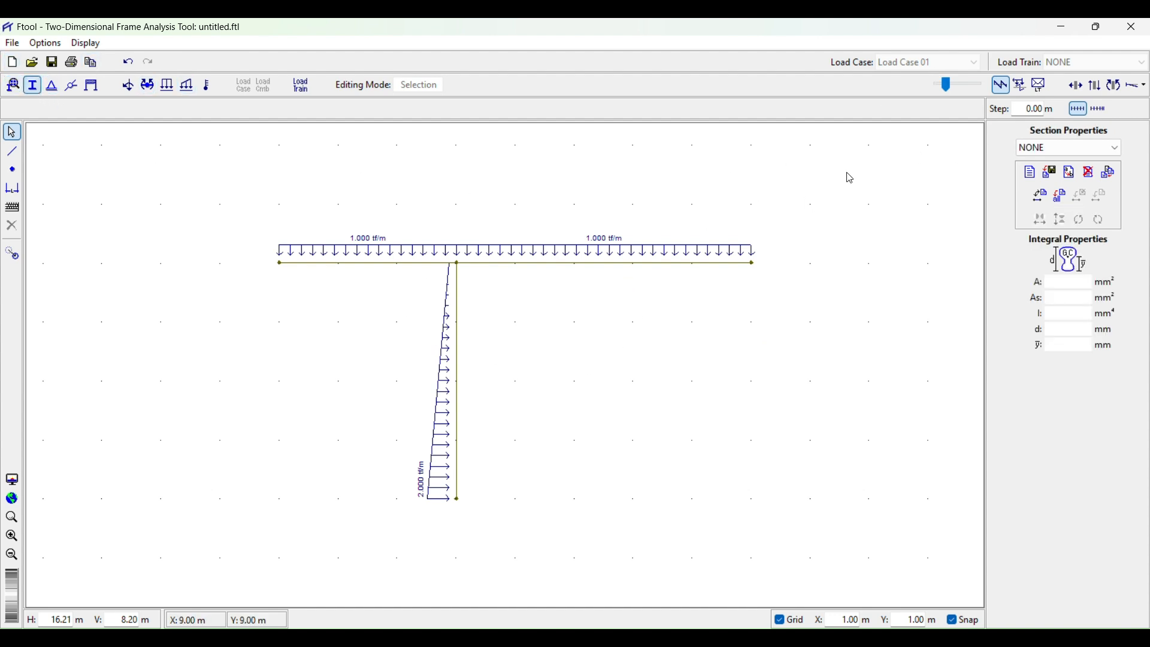
key("alt+Tab")
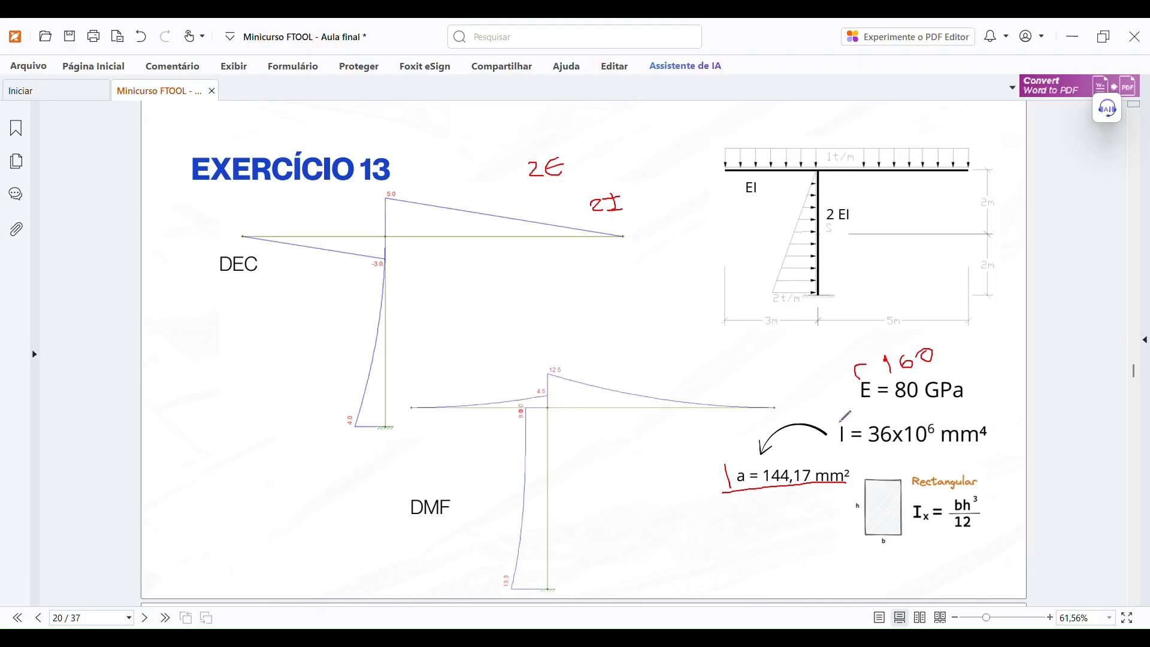
mouse_move(840, 422)
left_mouse_down()
mouse_move(840, 450)
mouse_move(984, 449)
mouse_move(992, 410)
mouse_move(848, 412)
mouse_move(837, 424)
left_mouse_up()
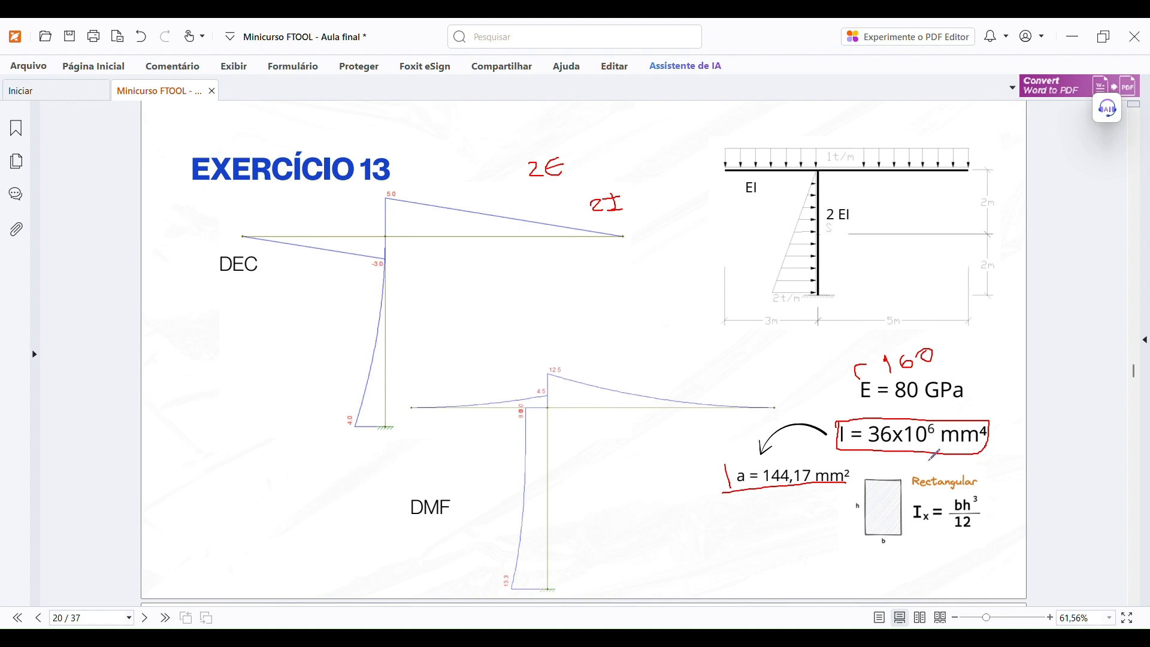
key("alt+Tab")
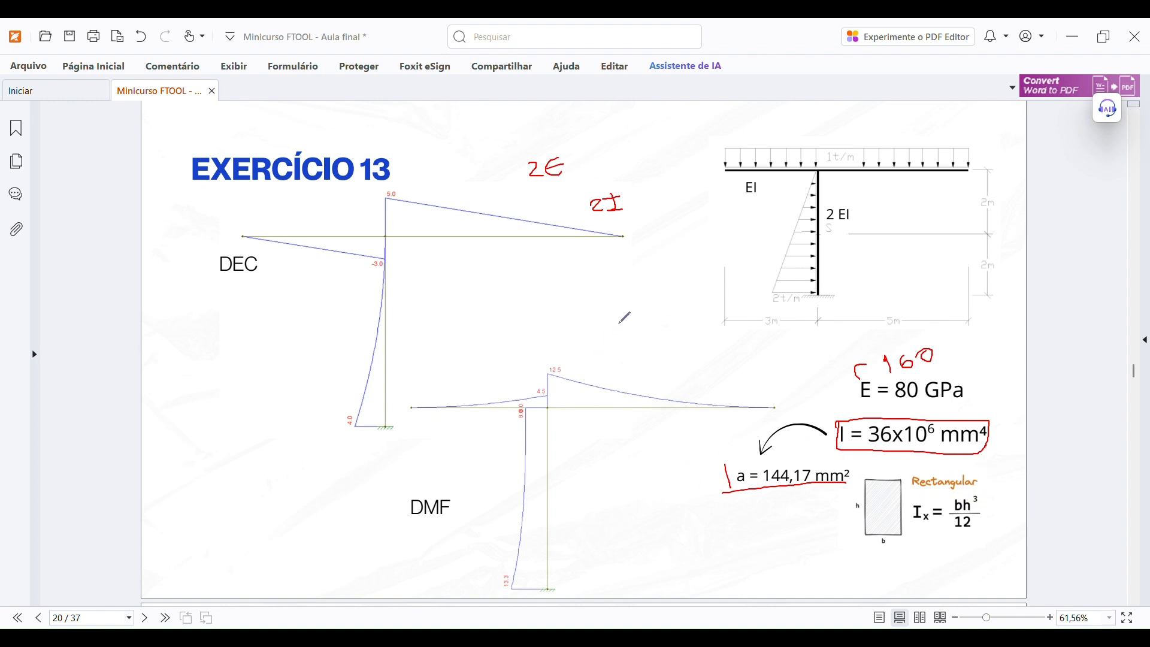
Step: Handwrite I = a·a³/12 → I = a⁴/12 in red and label both sides of the rectangular section sketch "a"
mouse_move(590, 318)
left_mouse_down()
mouse_move(591, 331)
mouse_move(602, 316)
mouse_move(639, 315)
mouse_move(634, 325)
left_mouse_up()
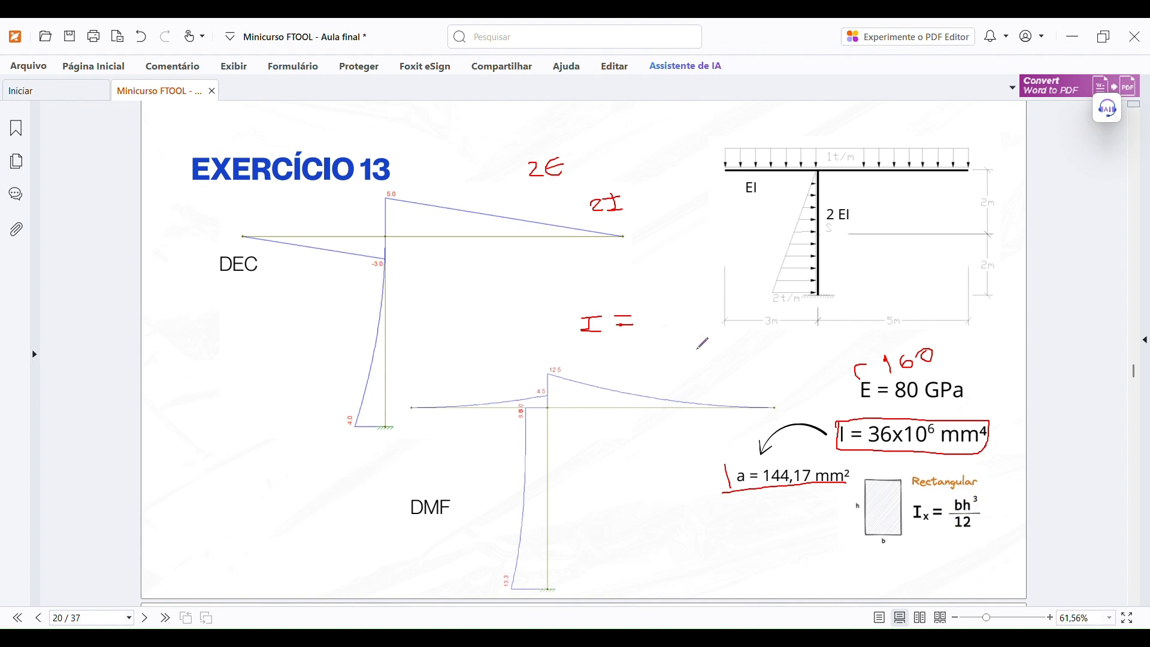
left_click_drag(667, 316, 676, 323)
left_click_drag(888, 563, 906, 576)
left_click_drag(835, 501, 858, 506)
left_click(676, 324)
mouse_move(696, 314)
left_mouse_down()
mouse_move(686, 318)
mouse_move(705, 328)
mouse_move(705, 299)
mouse_move(700, 309)
left_mouse_up()
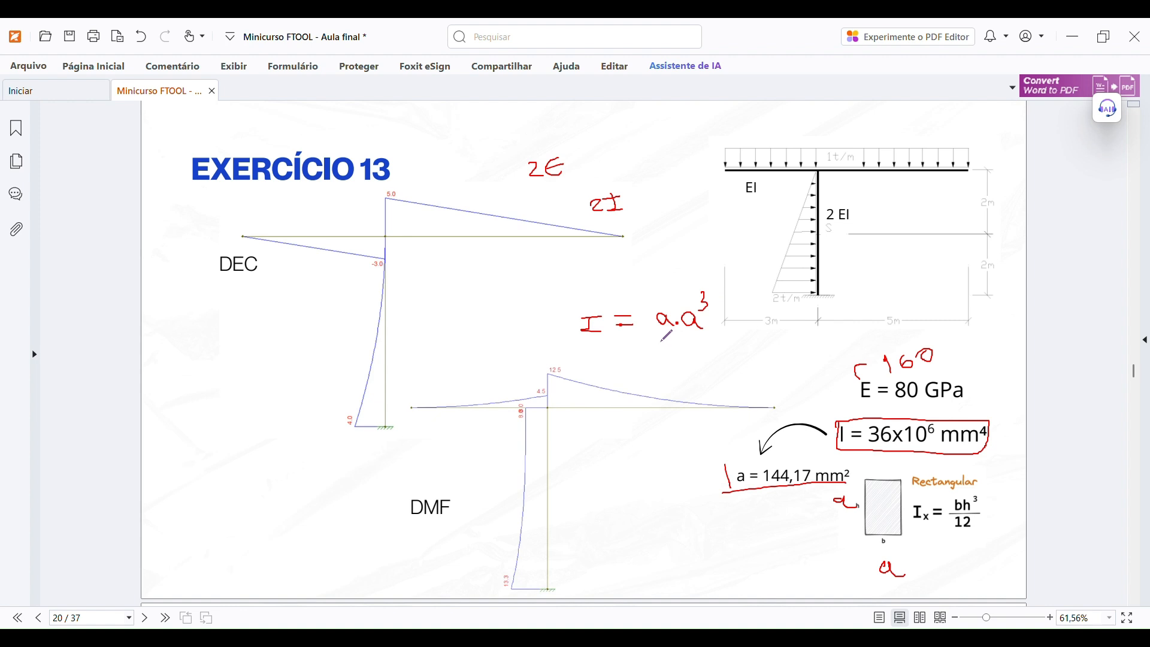
mouse_move(658, 341)
left_mouse_down()
mouse_move(719, 342)
mouse_move(691, 361)
mouse_move(711, 367)
mouse_move(758, 330)
mouse_move(841, 334)
mouse_move(838, 311)
mouse_move(847, 334)
mouse_move(813, 364)
mouse_move(845, 356)
left_mouse_up()
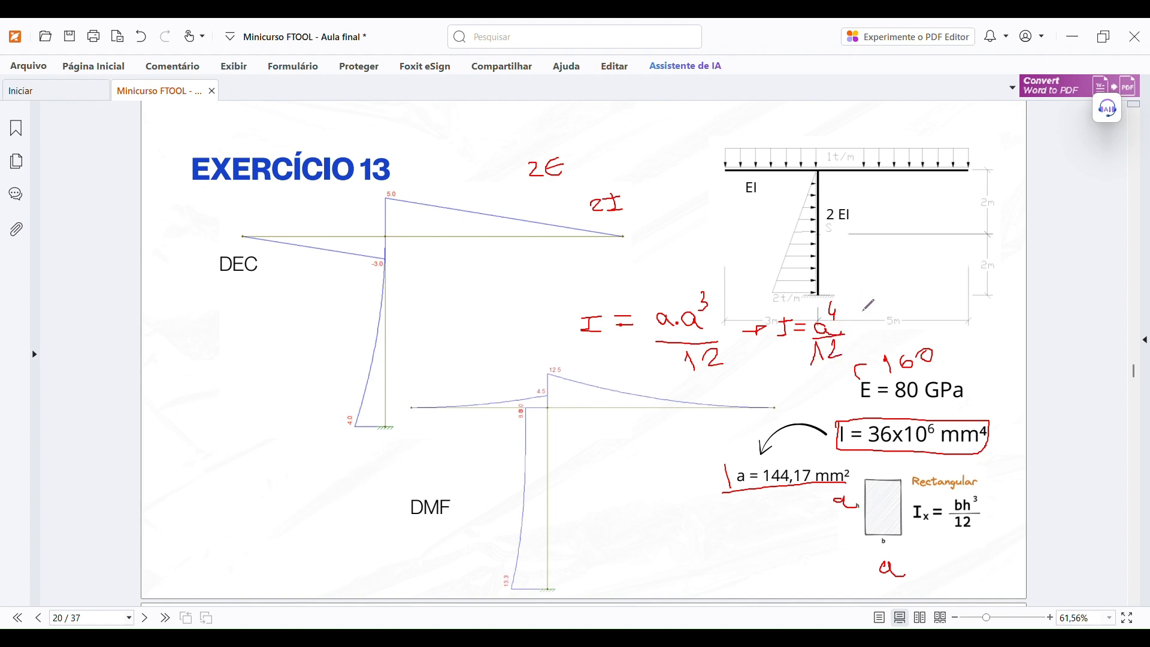
Step: Continue the handwritten derivation with an arrow and a = fourth root of I/12
left_click_drag(865, 316, 880, 310)
mouse_move(897, 305)
left_mouse_down()
mouse_move(892, 315)
mouse_move(966, 310)
mouse_move(977, 272)
mouse_move(1004, 273)
left_mouse_up()
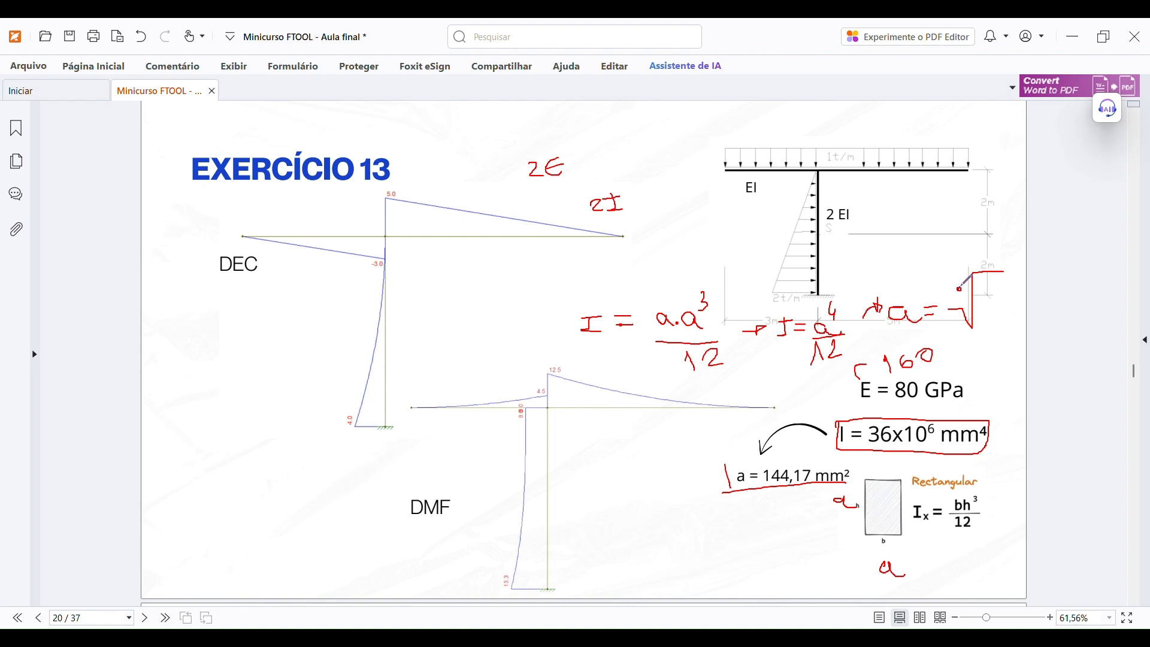
left_click_drag(953, 277, 961, 289)
mouse_move(959, 280)
left_mouse_down()
mouse_move(960, 295)
mouse_move(1005, 287)
left_mouse_up()
mouse_move(997, 287)
left_mouse_down()
mouse_move(1019, 304)
mouse_move(992, 331)
mouse_move(1021, 327)
left_mouse_up()
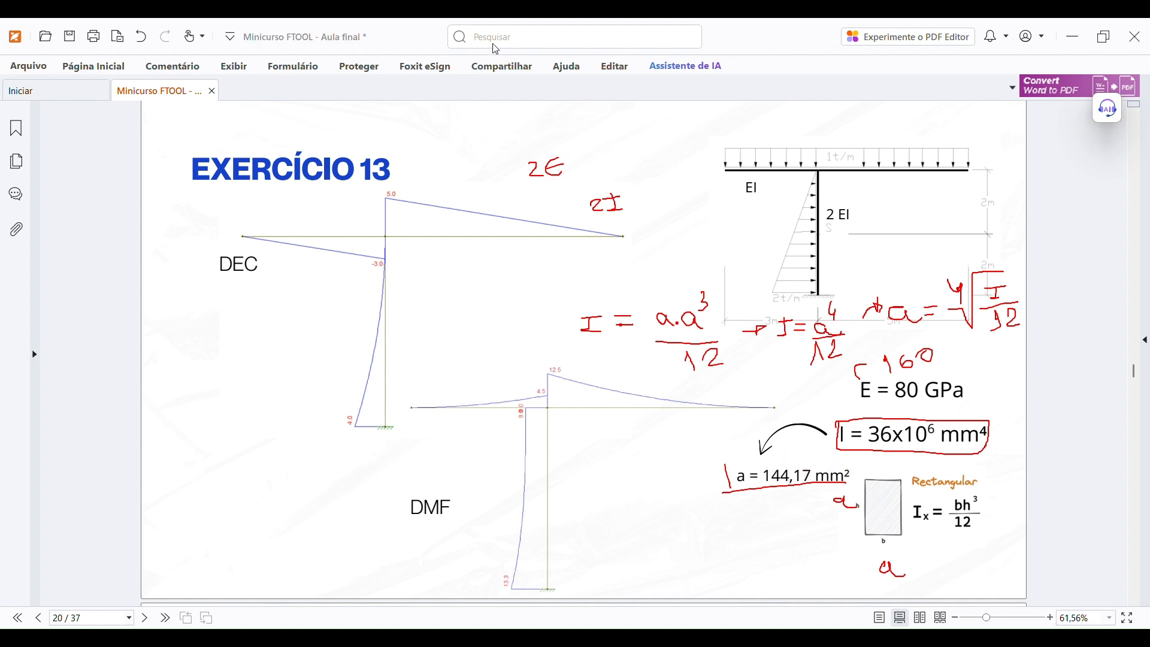
Step: Return to Ftool and create a Rectangle section labelled "quadrada"
mouse_move(758, 638)
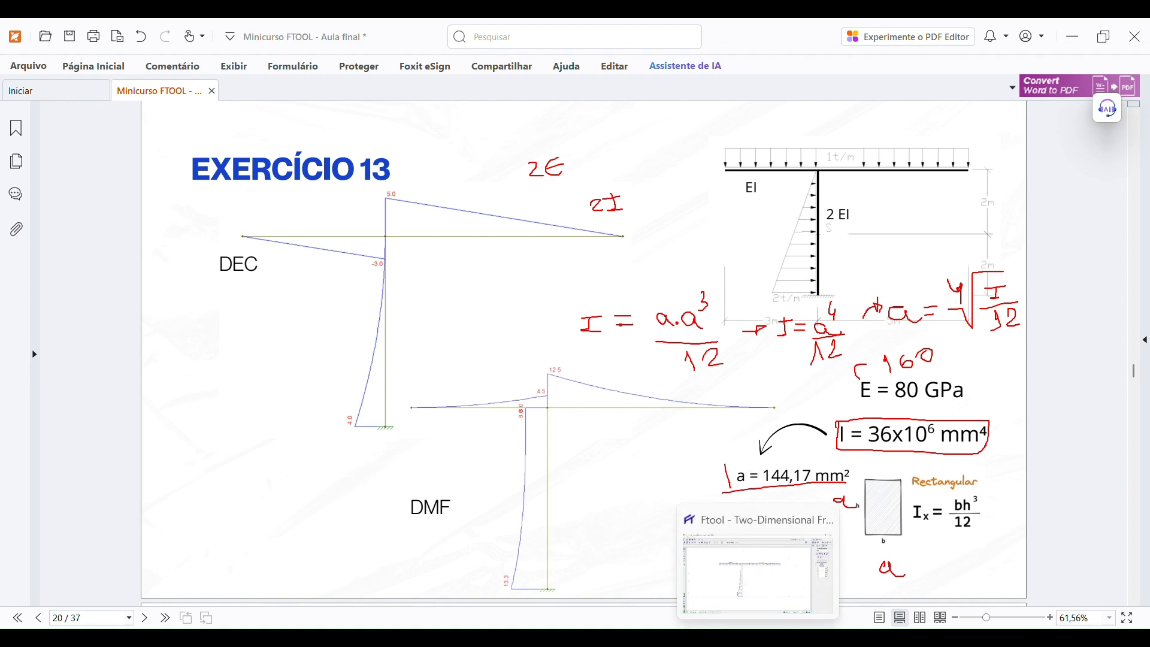
left_click(759, 574)
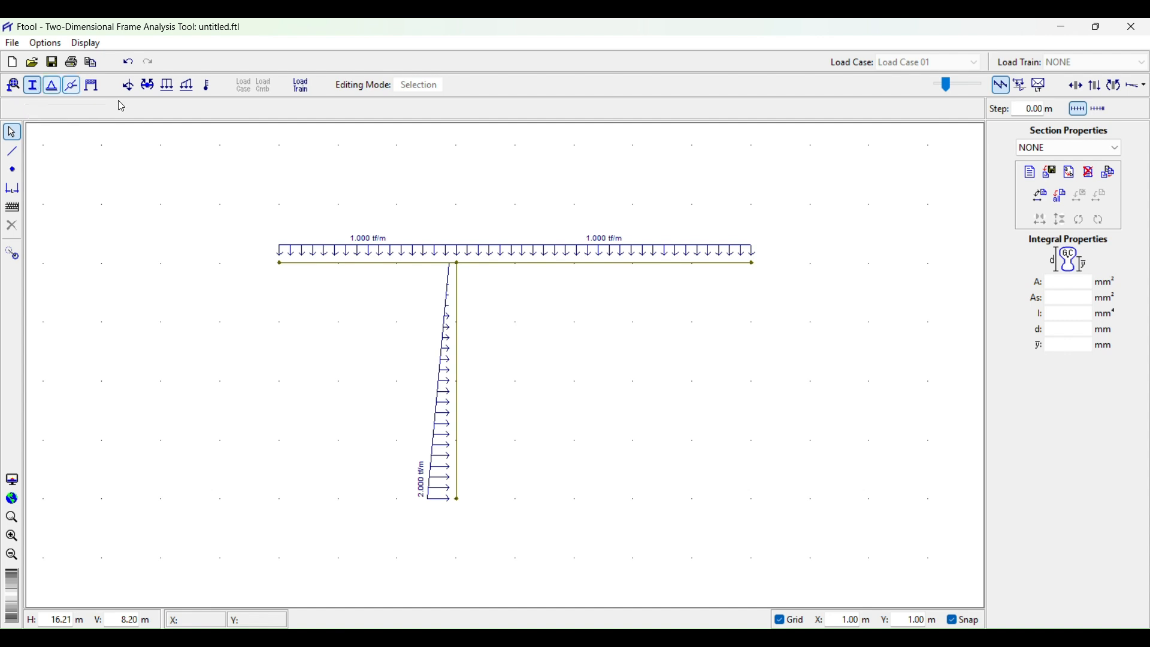
left_click(1031, 173)
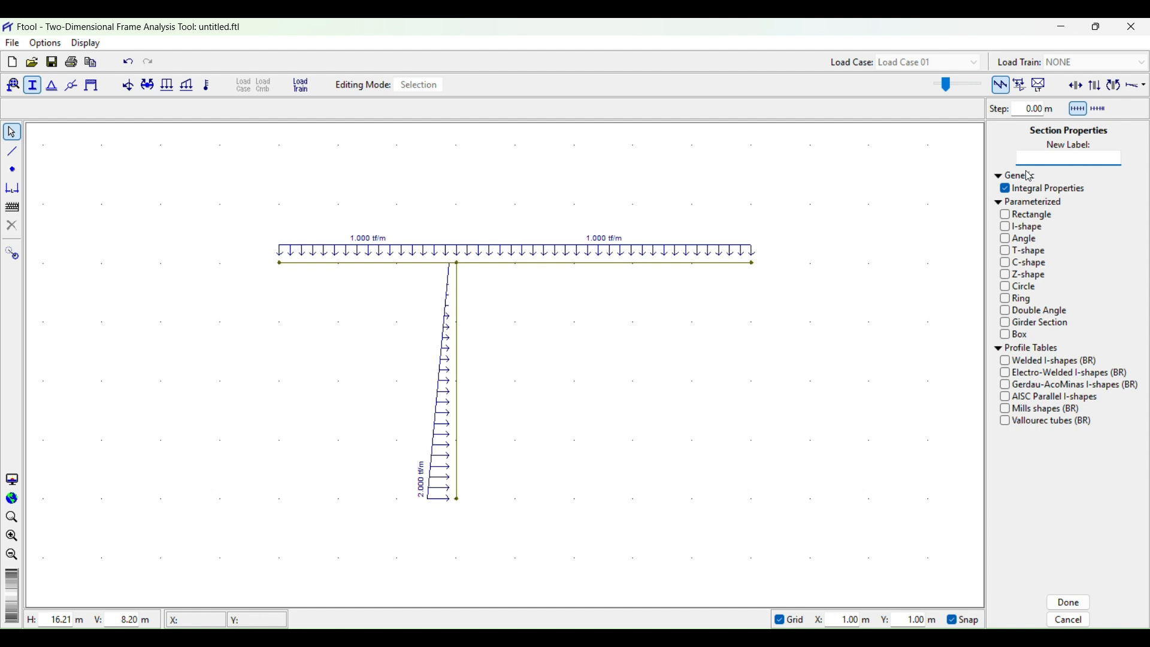
type("quadrada")
left_click(1006, 218)
left_click(1073, 603)
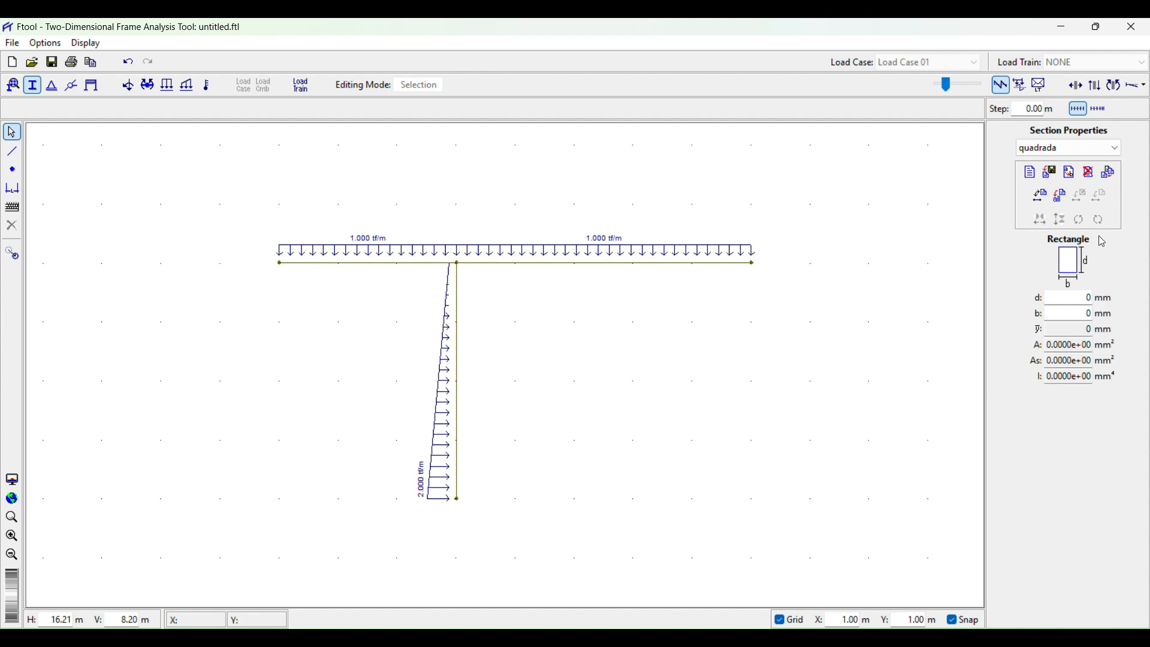
Step: Set the quadrada section's height d to 144.17 mm
double_click(1083, 297)
type("1")
key("BackSpace")
type(".17")
left_click(1079, 314)
Step: Set the number format for section sizes to two decimal places (x.xx)
left_click(53, 46)
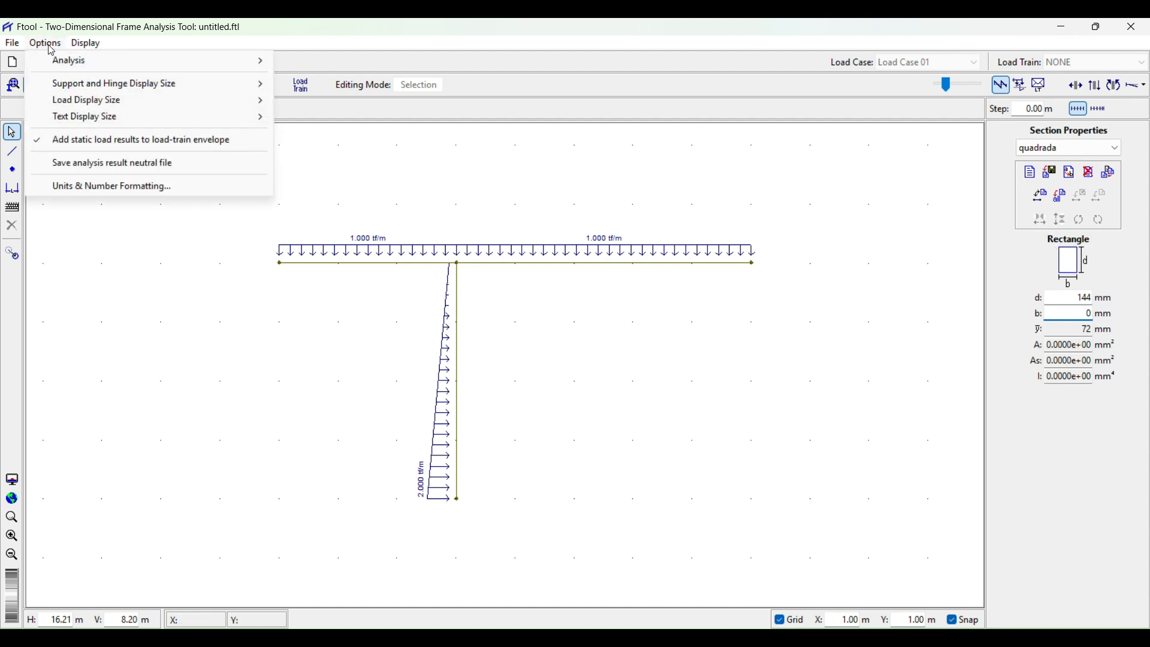
left_click(131, 189)
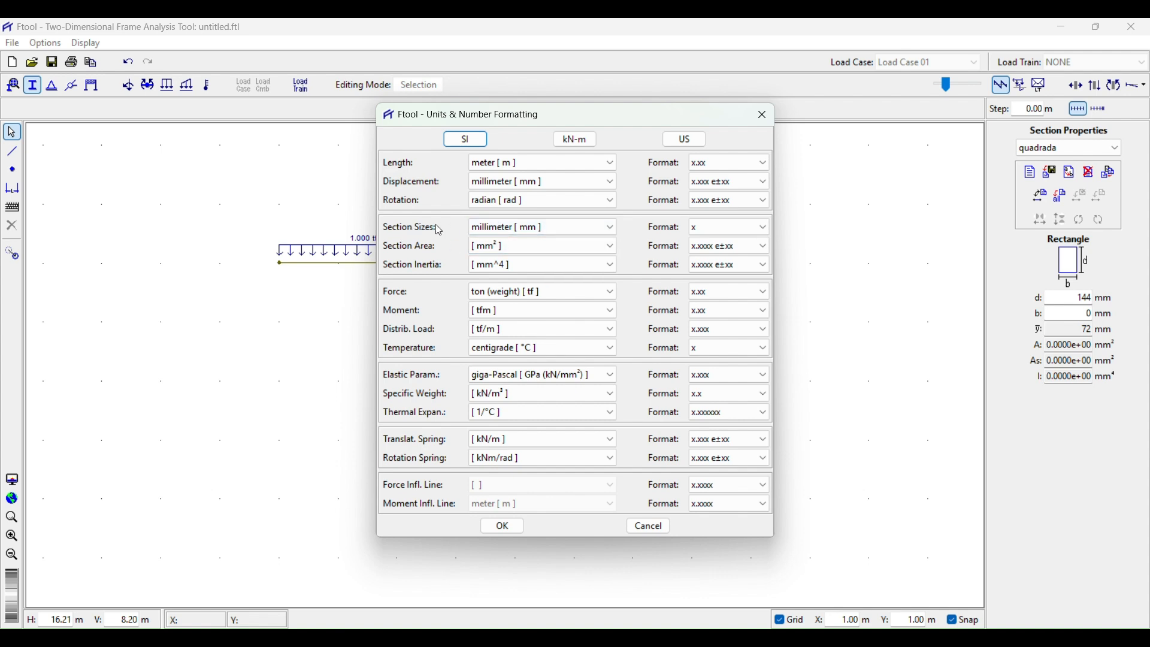
left_click(736, 229)
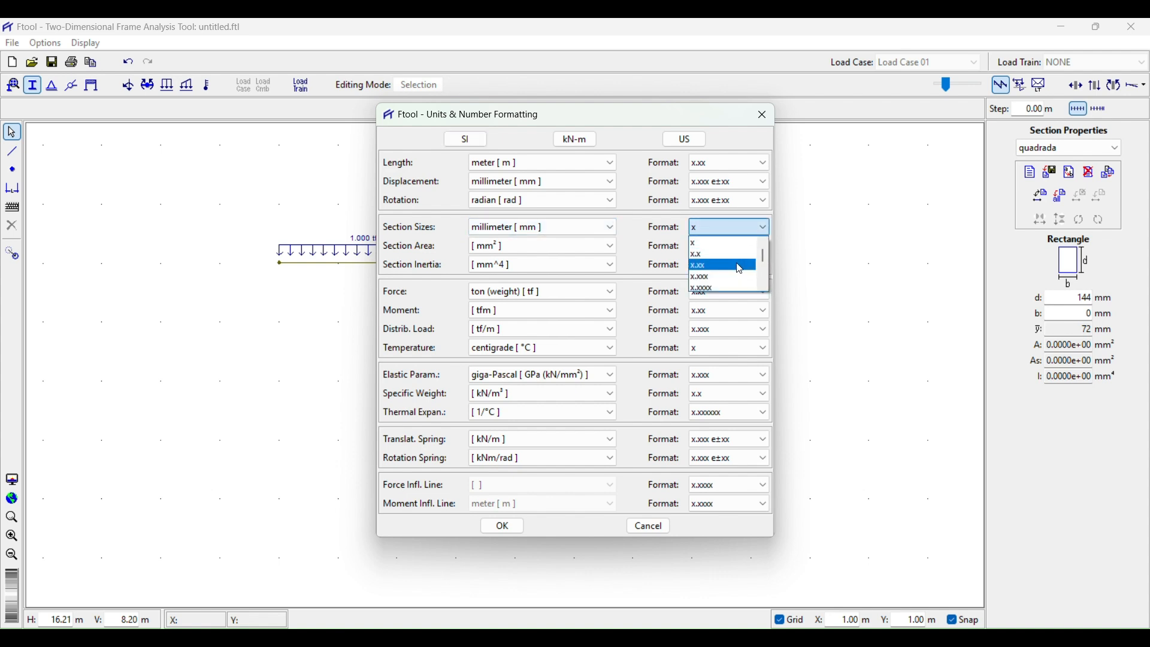
left_click(742, 271)
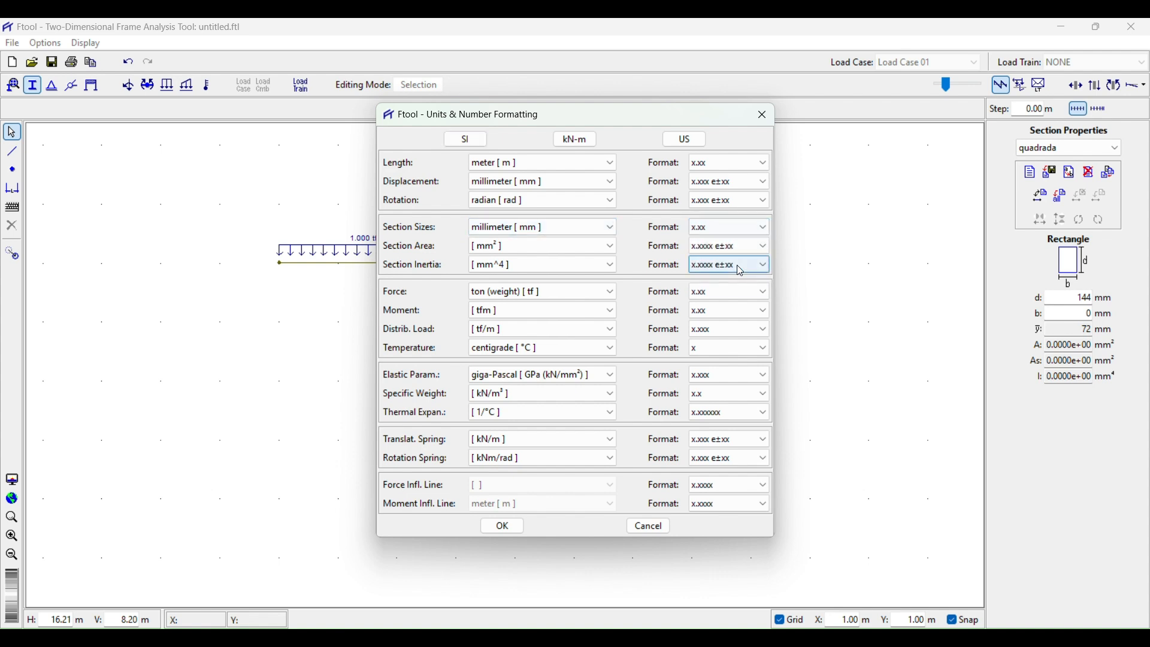
left_click(507, 527)
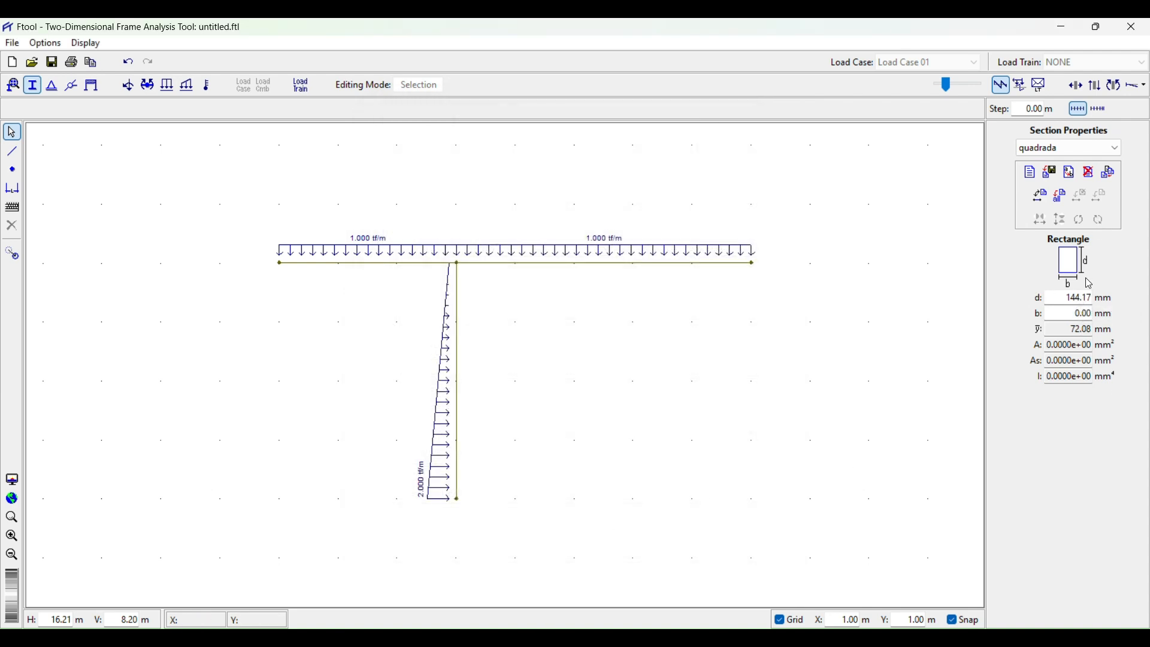
Step: Set the quadrada section's width b to 144.17 mm and apply the section to all members
left_click_drag(1067, 319, 1102, 317)
type("144")
left_click(719, 400)
left_click_drag(801, 539, 217, 201)
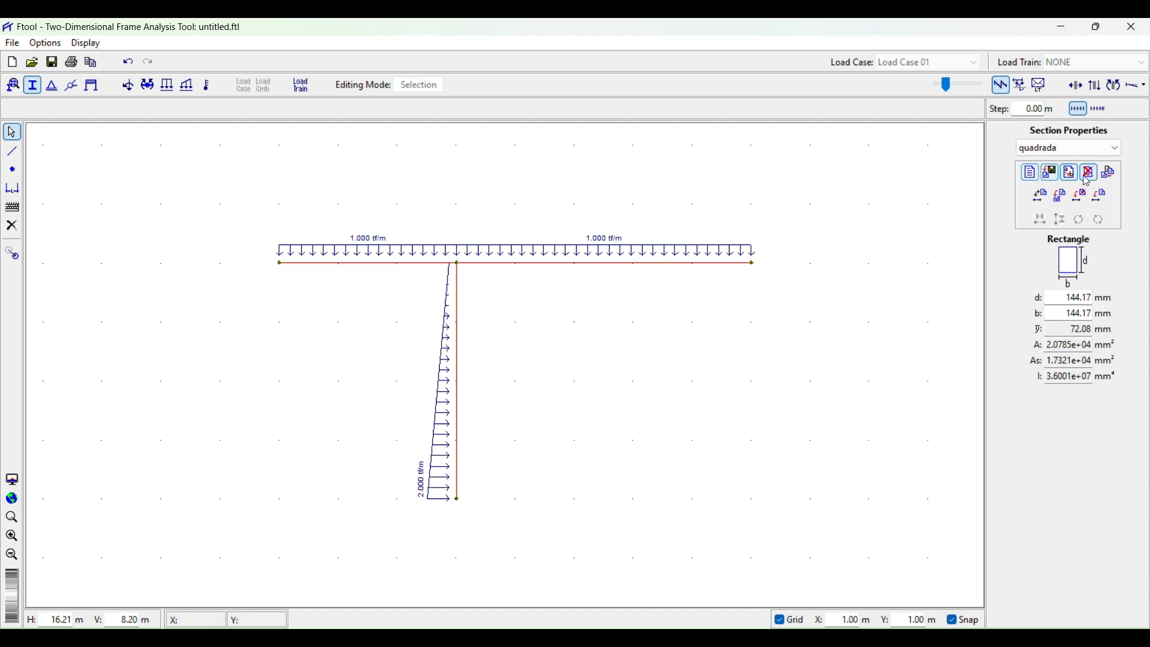
left_click(1099, 196)
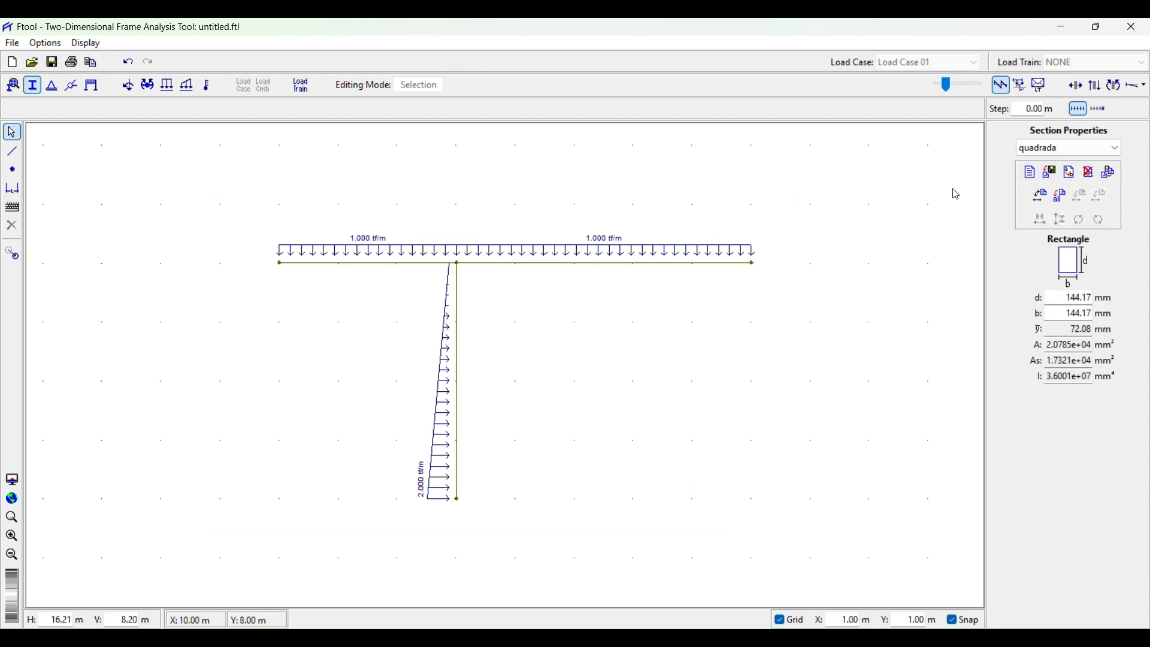
left_click(1065, 200)
Step: Check the support in the exercise PDF, and fix Displac. X, Displac. Y and Rotation Z at the column's base node
left_click(460, 504)
left_click(791, 638)
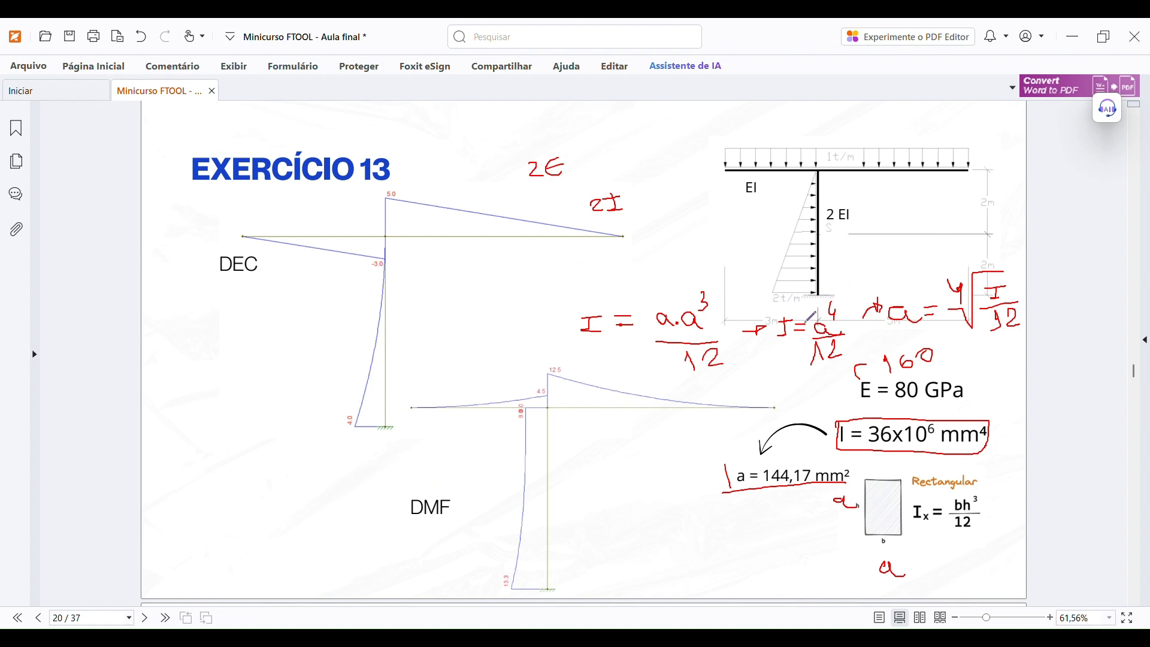
left_click(1073, 37)
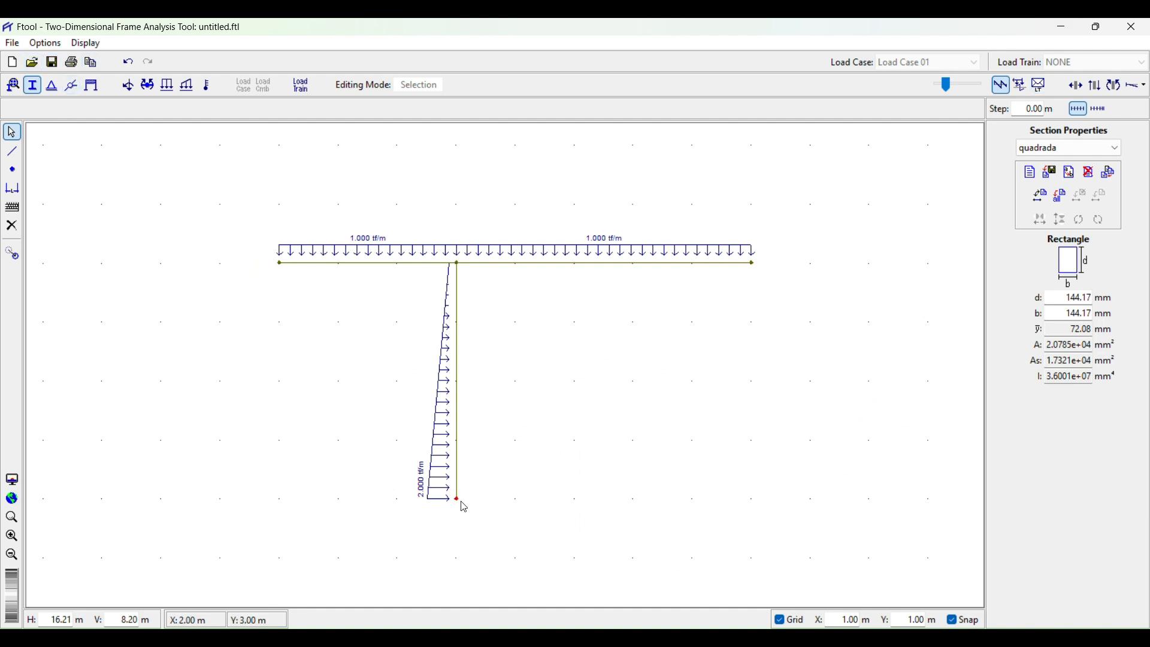
left_click(53, 85)
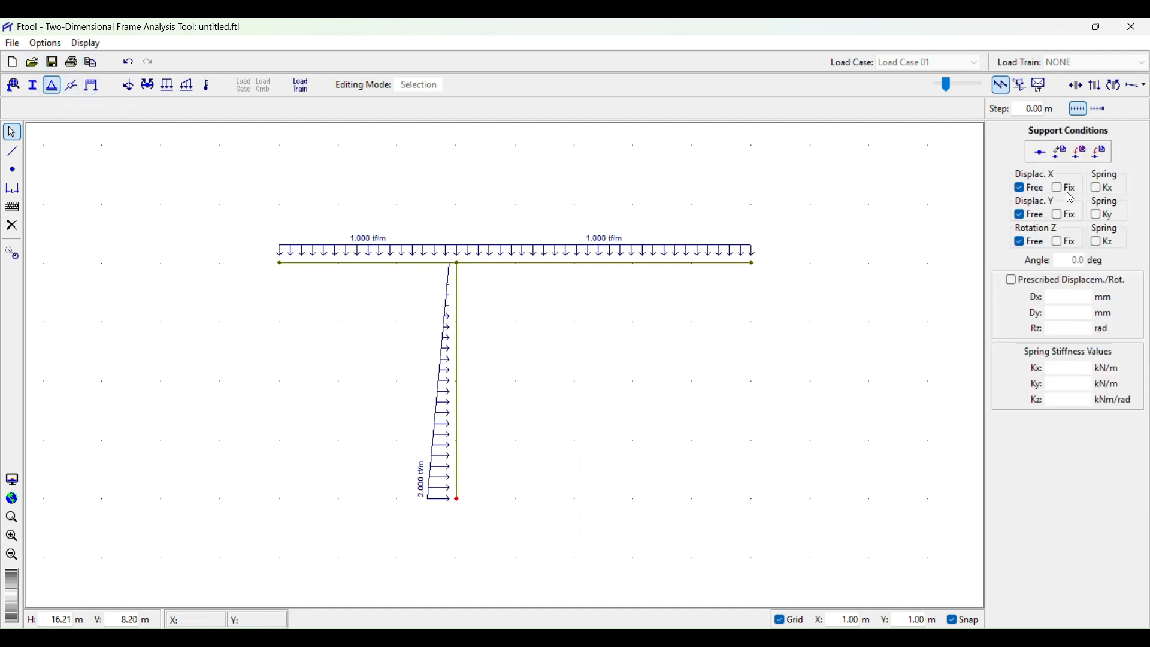
left_click(1060, 191)
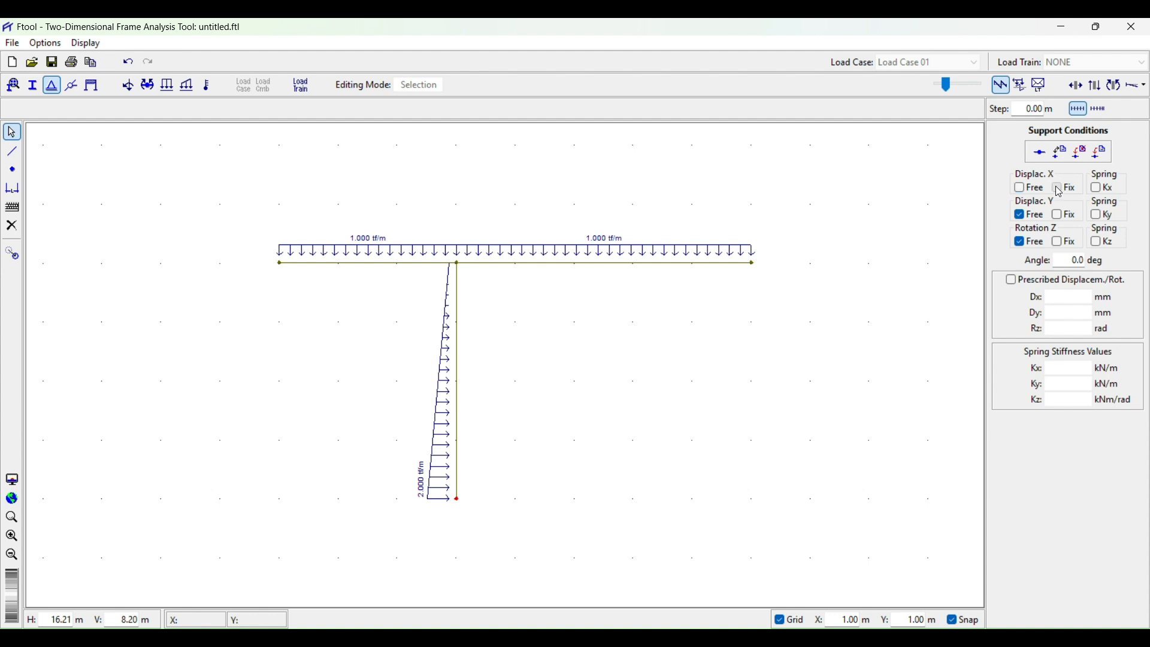
left_click(1061, 216)
left_click(1061, 244)
left_click(1097, 159)
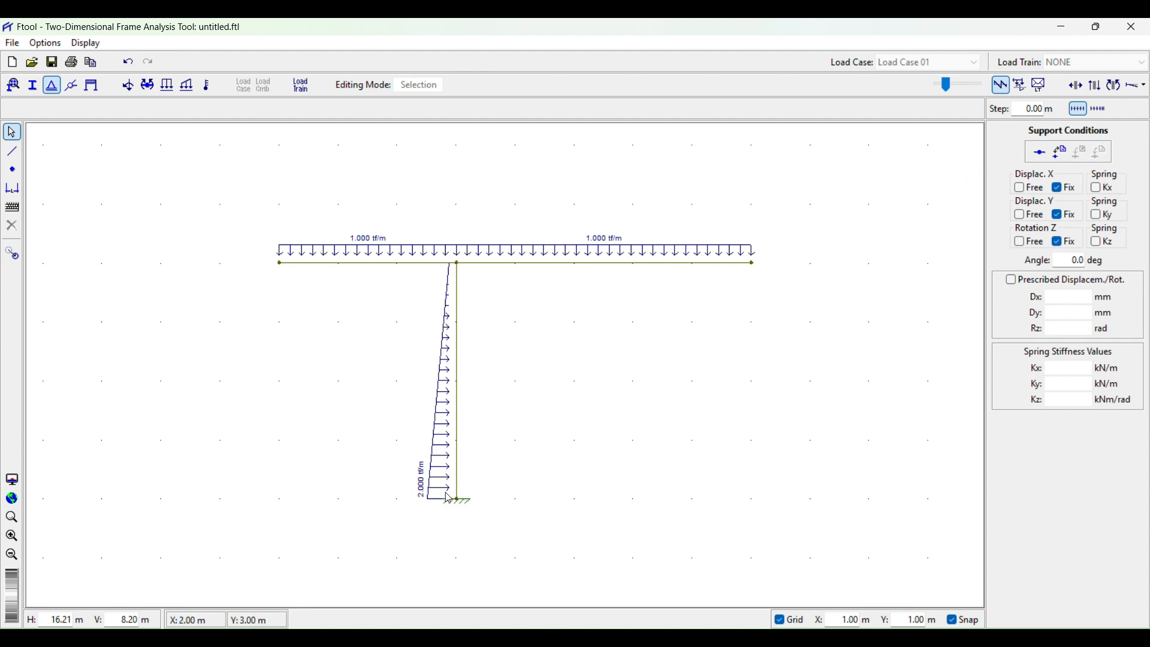
Step: Save the model as "ex 13" in the Minicurso folder and display the axial force diagram
scroll(454, 512, "down", 2)
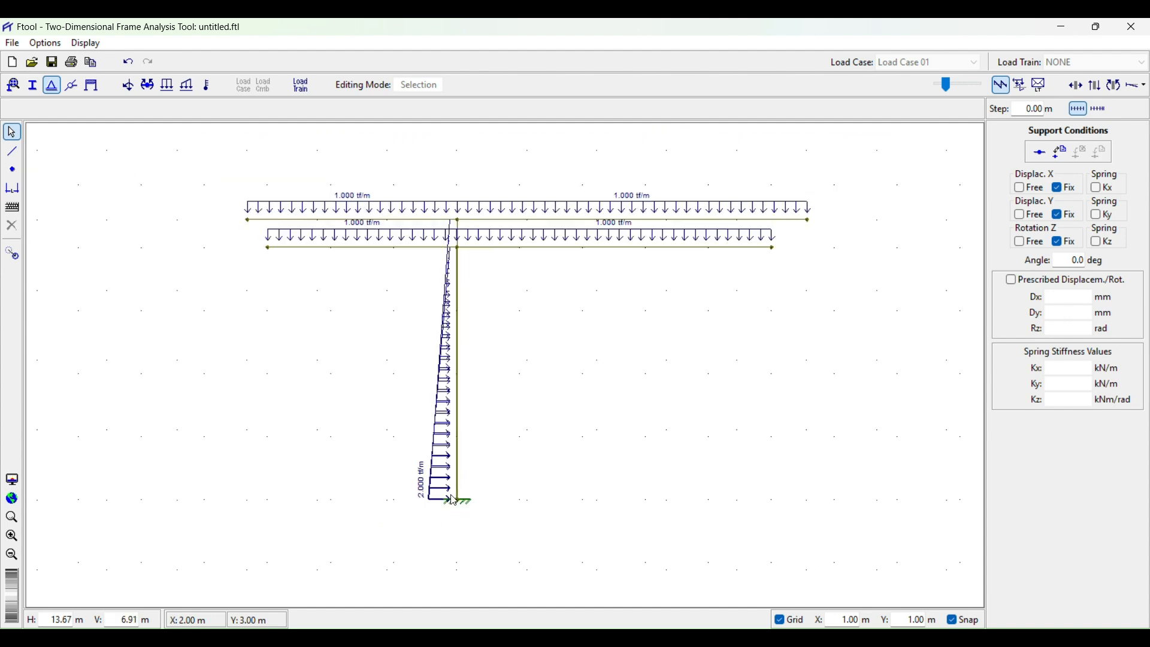
scroll(462, 477, "up", 4)
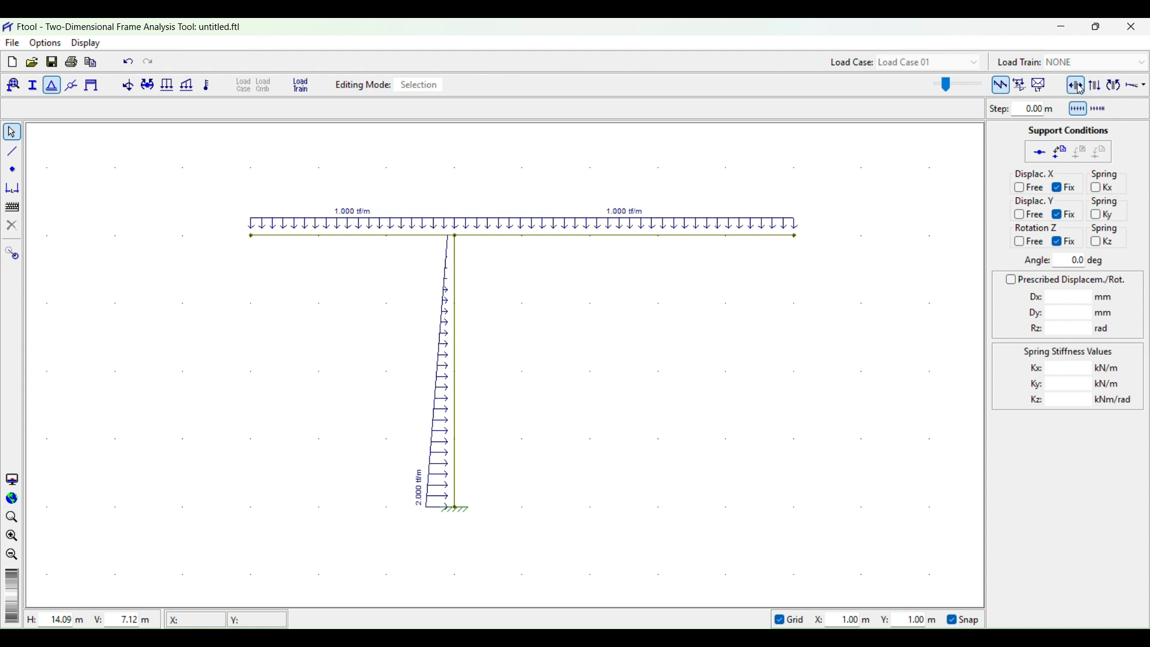
key("ctrl+s")
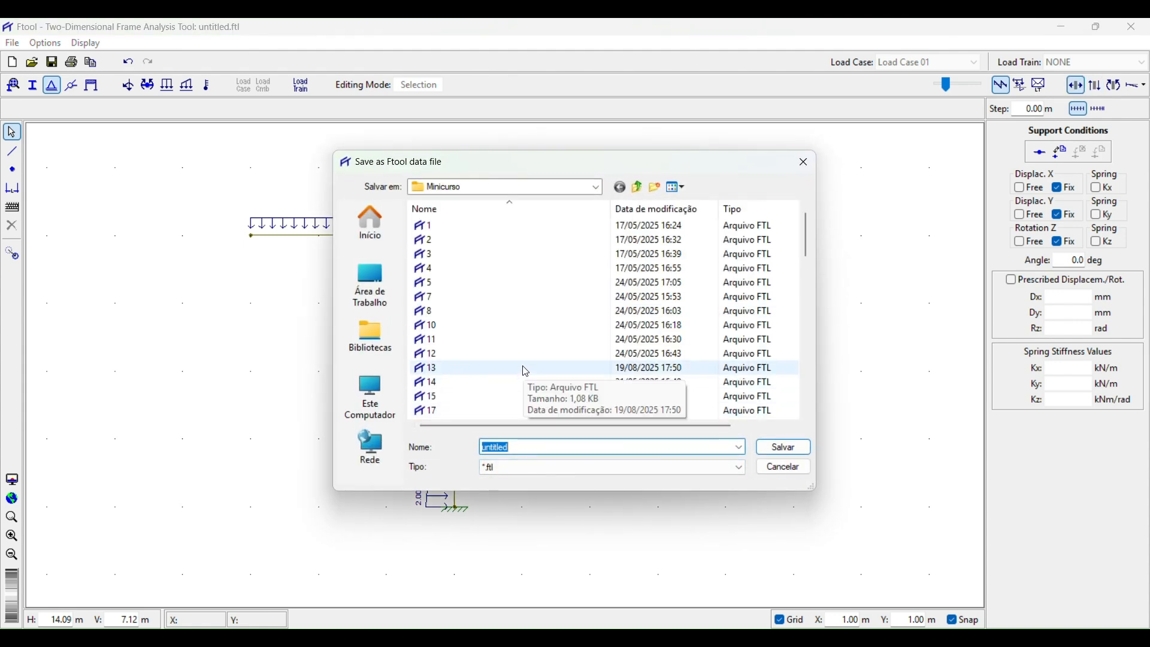
type("ex 13")
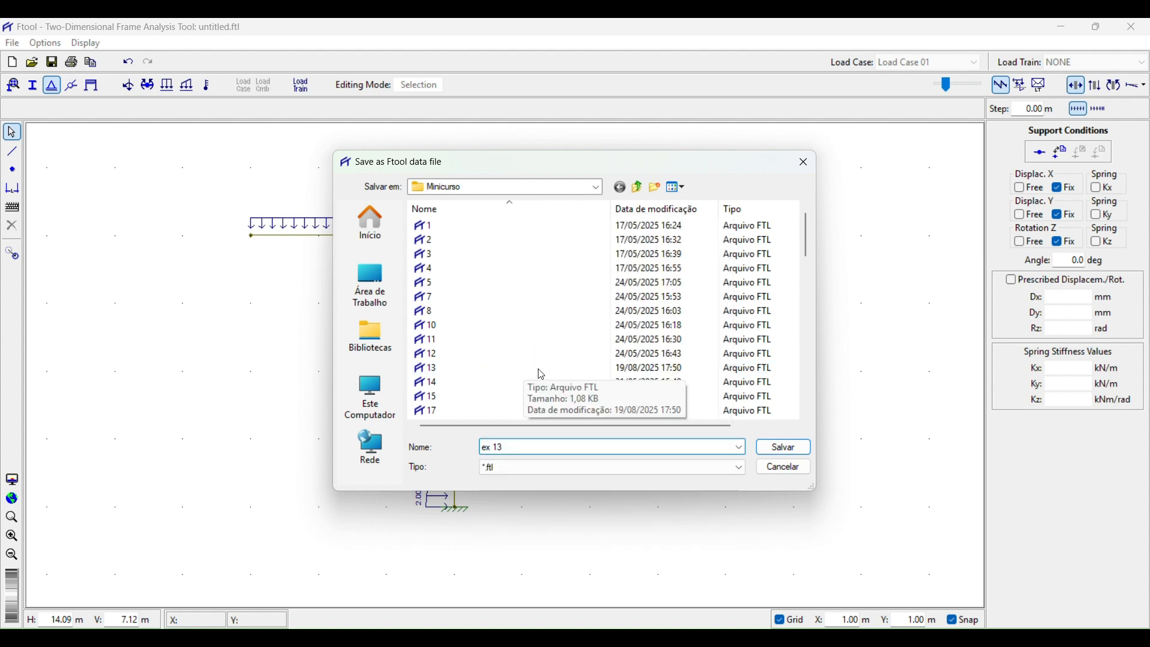
left_click(789, 450)
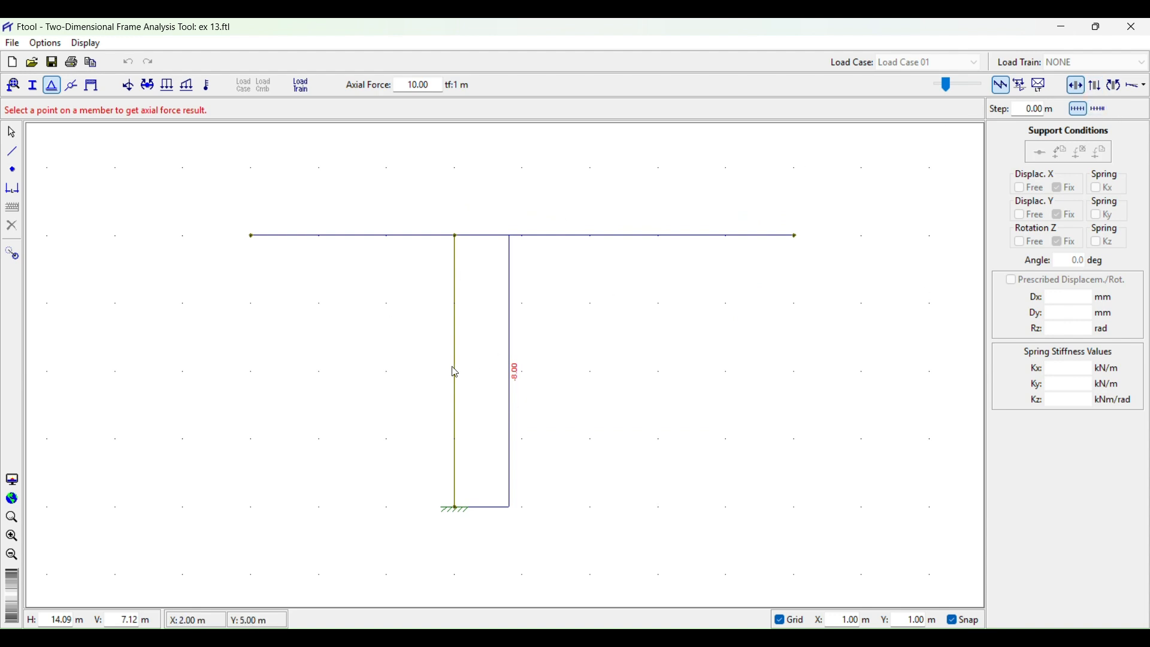
Step: Display the frame's shear force diagram, followed by its bending moment diagram
left_click(1096, 85)
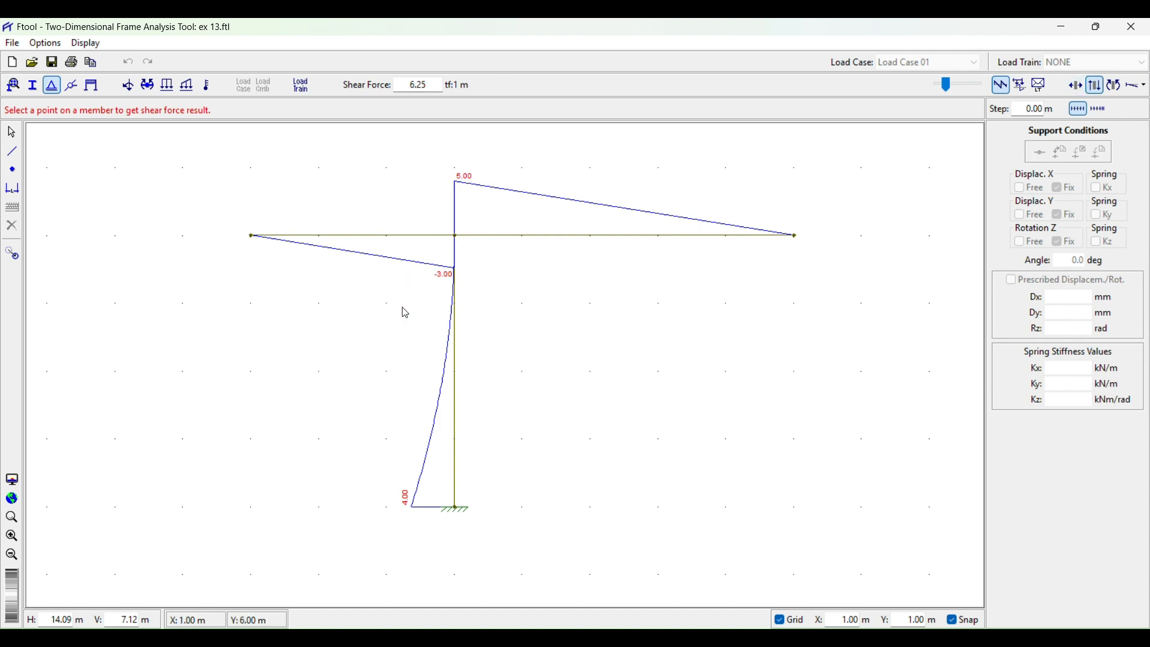
left_click(1115, 85)
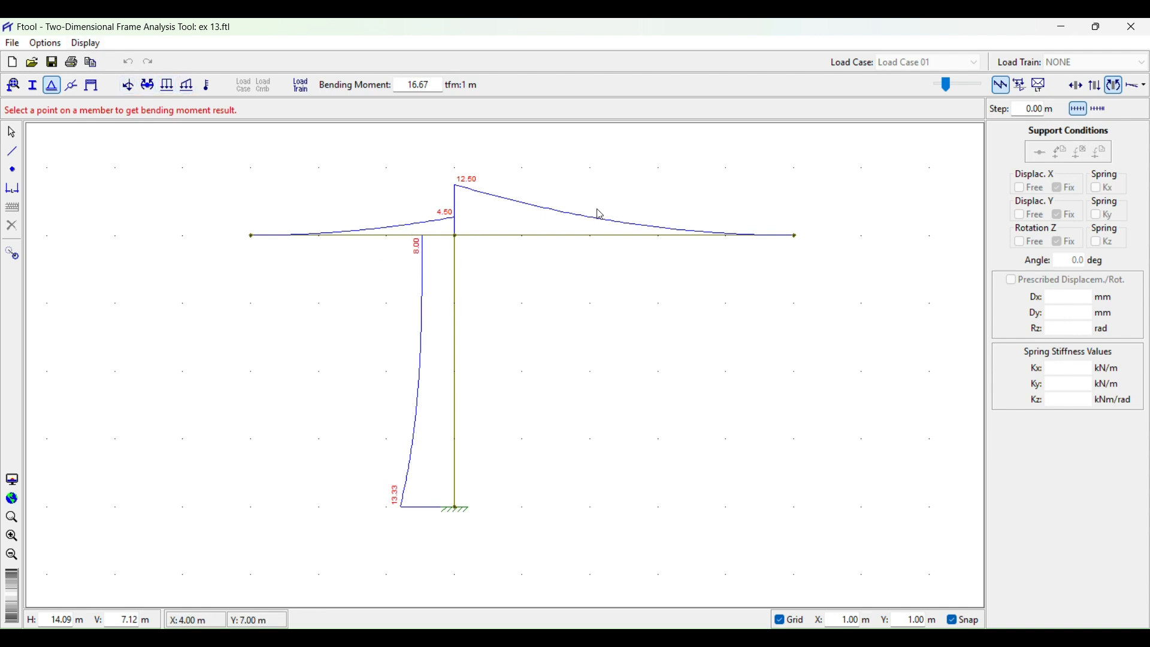
Step: Set the text display size to Medium for the values on the bending moment diagram
left_click(84, 47)
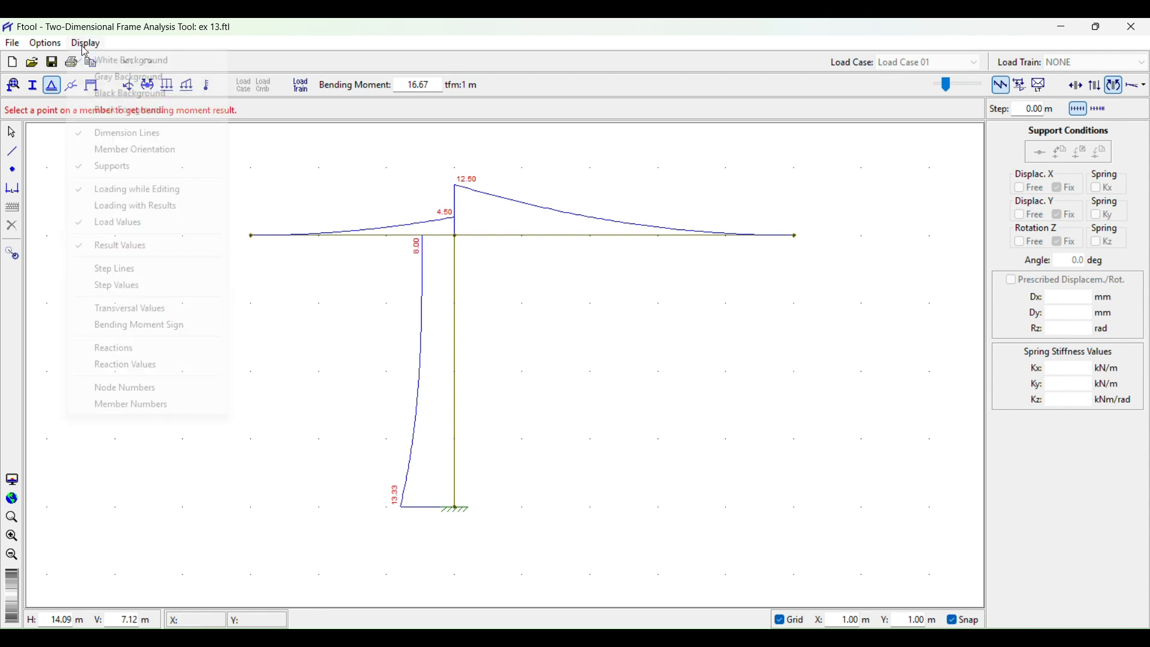
mouse_move(51, 46)
mouse_move(239, 118)
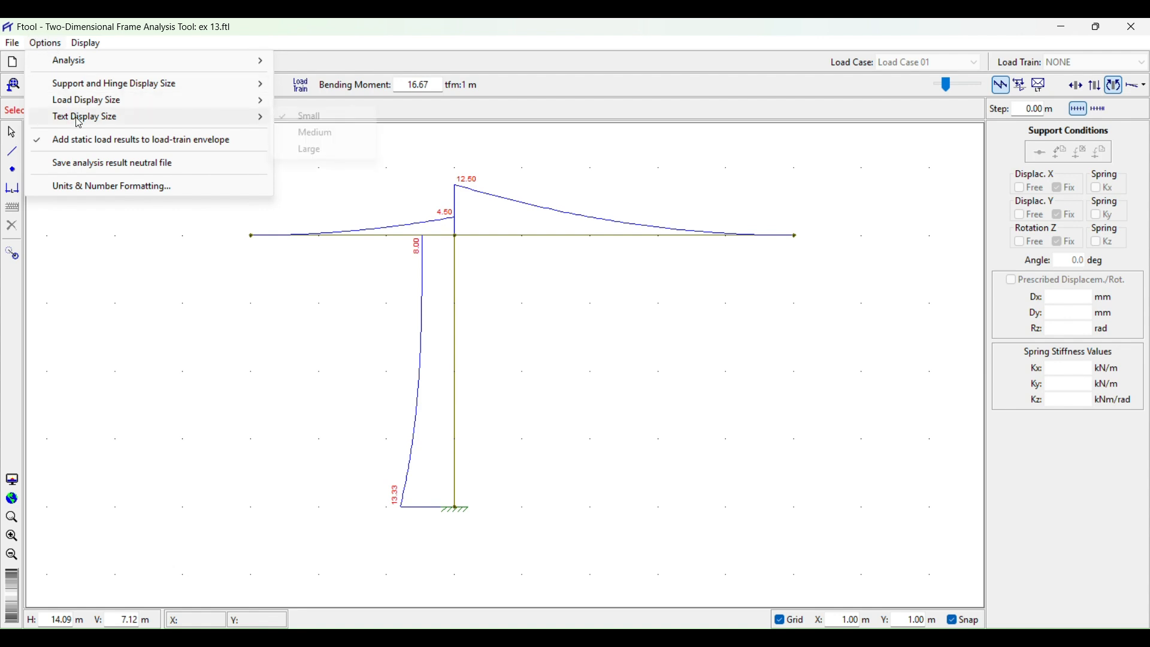
left_click(353, 137)
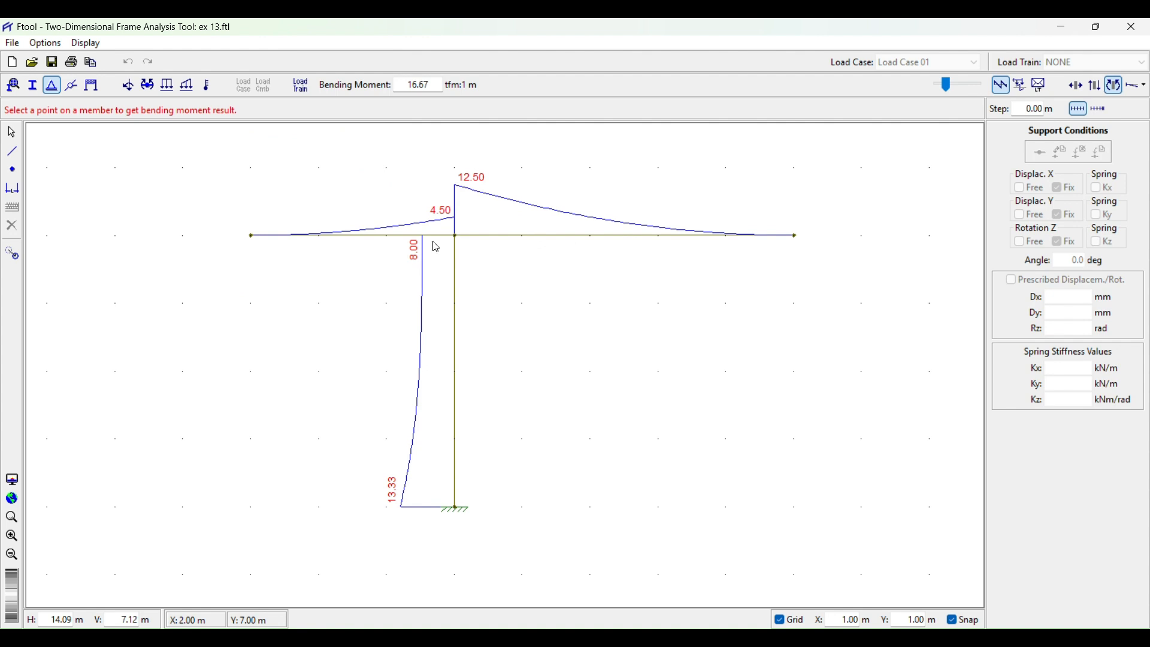
Step: Examine the bending moment diagram and its values along both beam arms, at the beam-column joint and at the column's fixed base
scroll(433, 388, "up", 6)
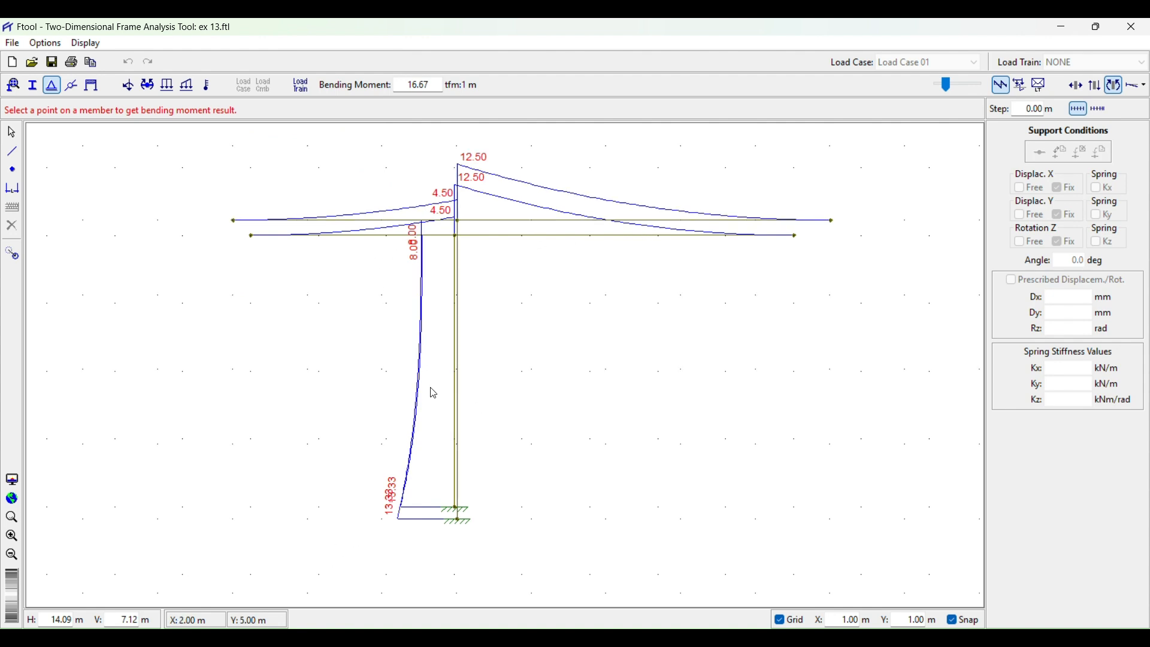
scroll(402, 425, "down", 7)
left_click_drag(388, 336, 390, 421)
scroll(279, 368, "up", 4)
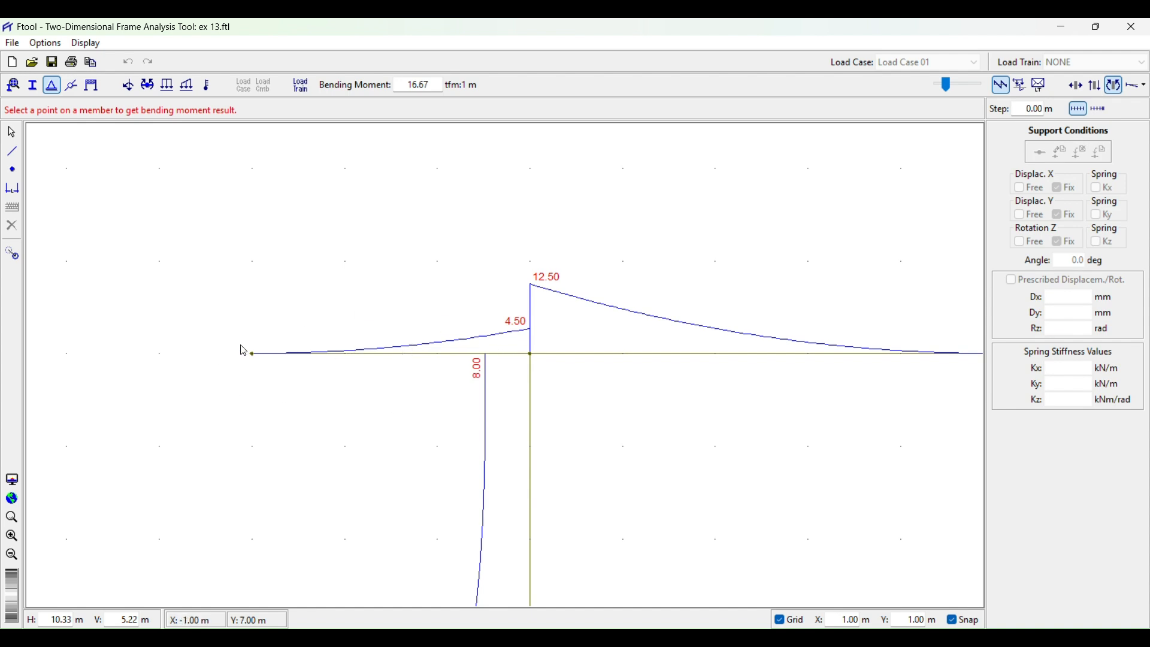
left_click_drag(318, 349, 206, 357)
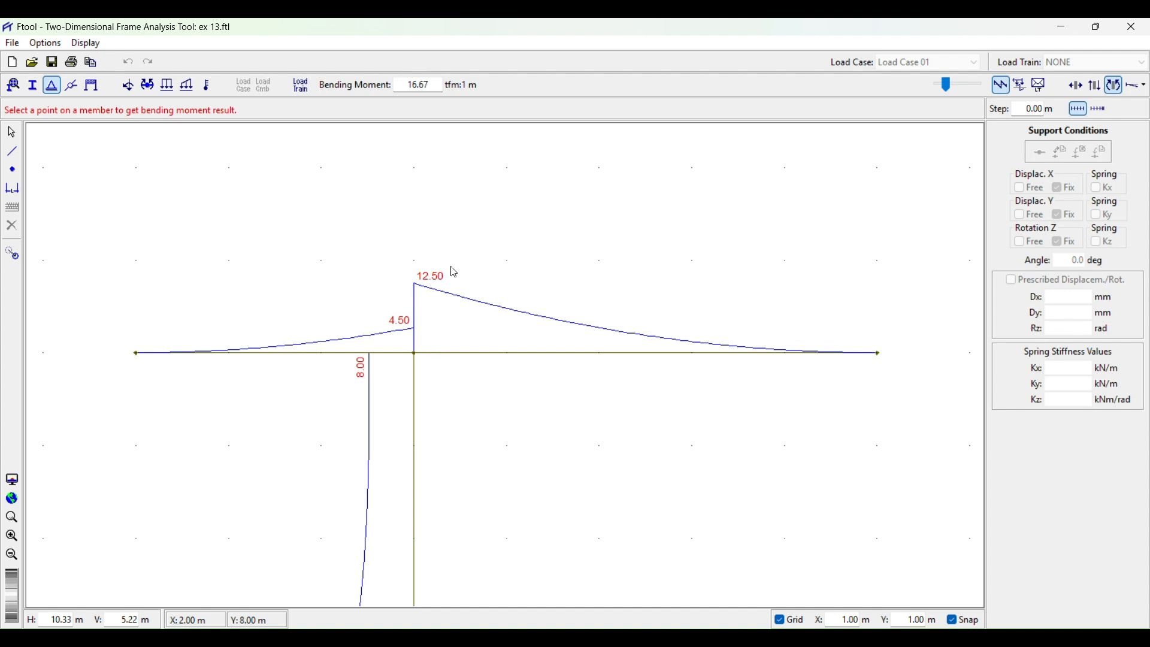
scroll(434, 333, "down", 4)
left_click_drag(518, 494, 514, 408)
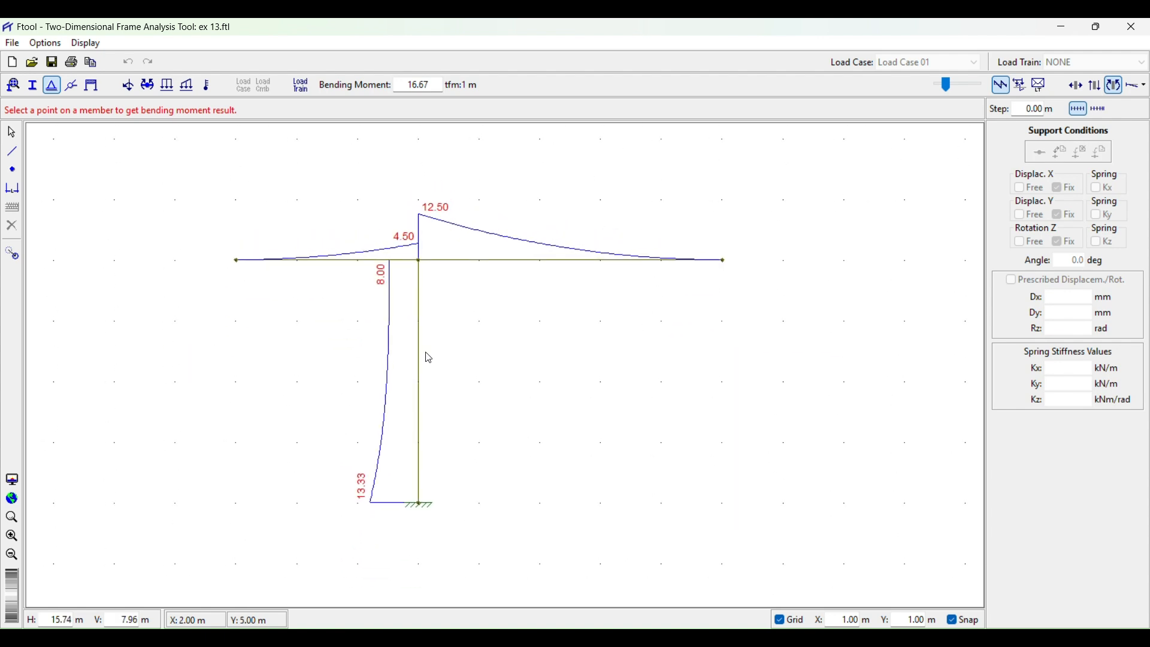
scroll(358, 501, "up", 3)
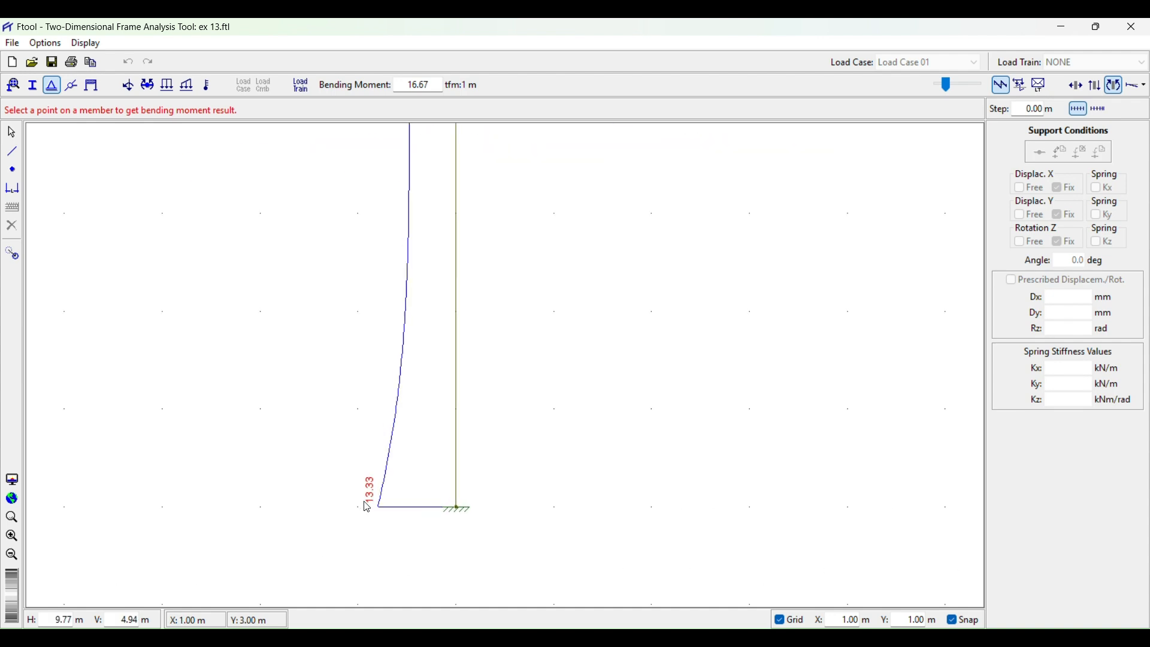
scroll(389, 463, "down", 3)
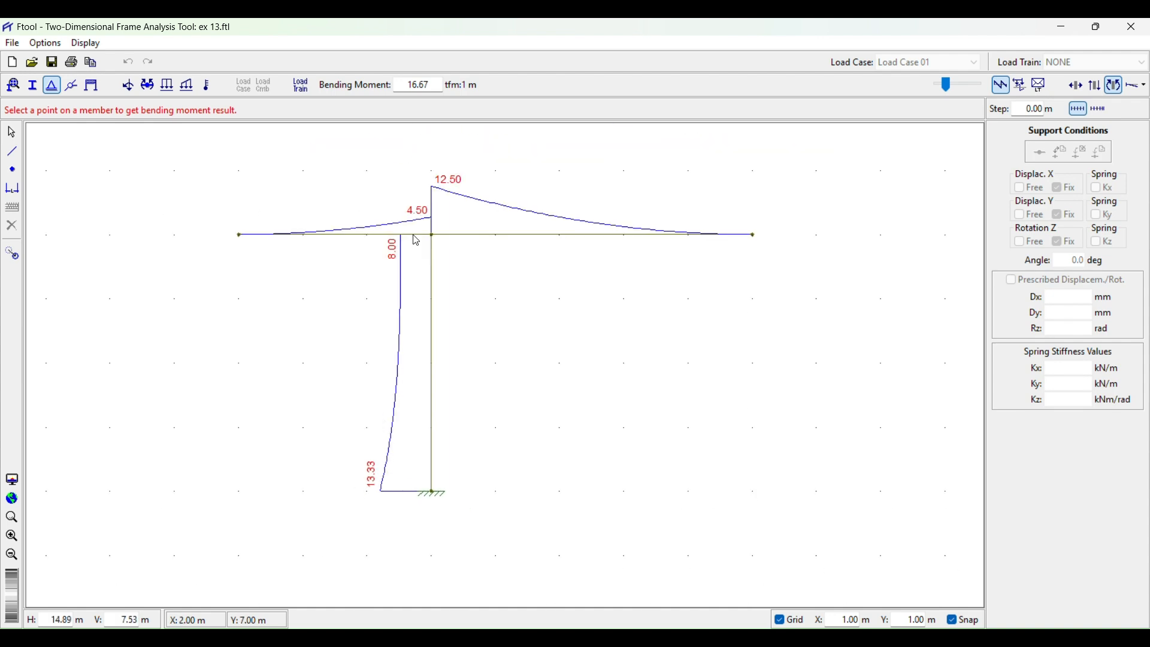
scroll(417, 239, "up", 3)
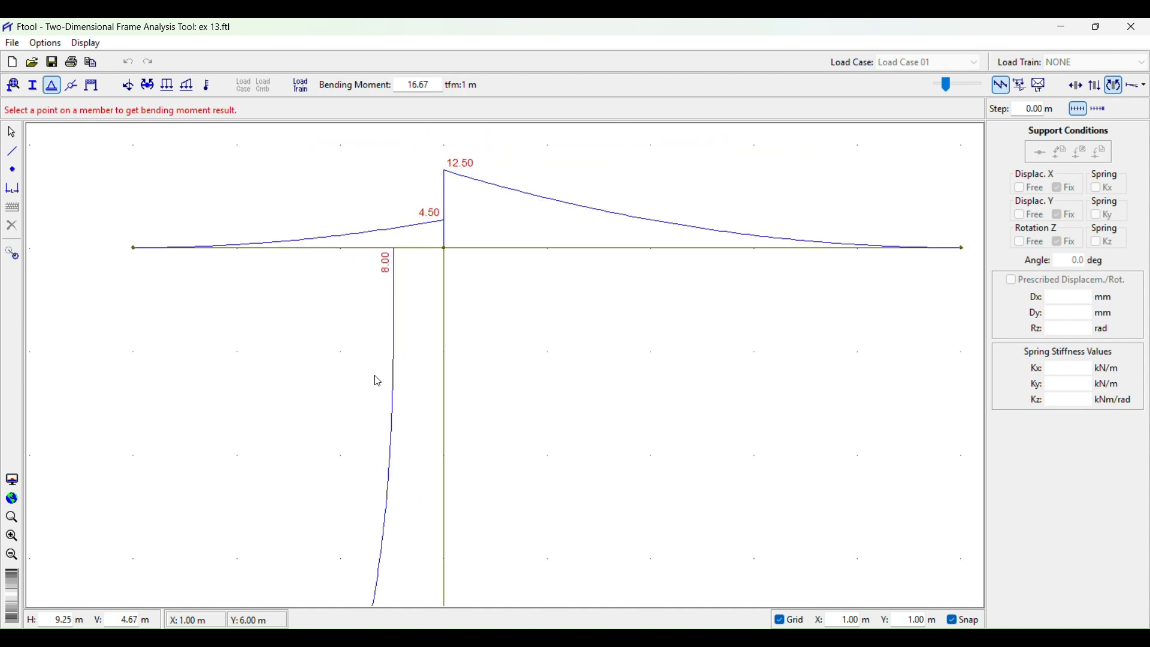
scroll(449, 334, "down", 4)
mouse_move(591, 358)
left_mouse_down()
mouse_move(552, 333)
mouse_move(595, 382)
left_mouse_up()
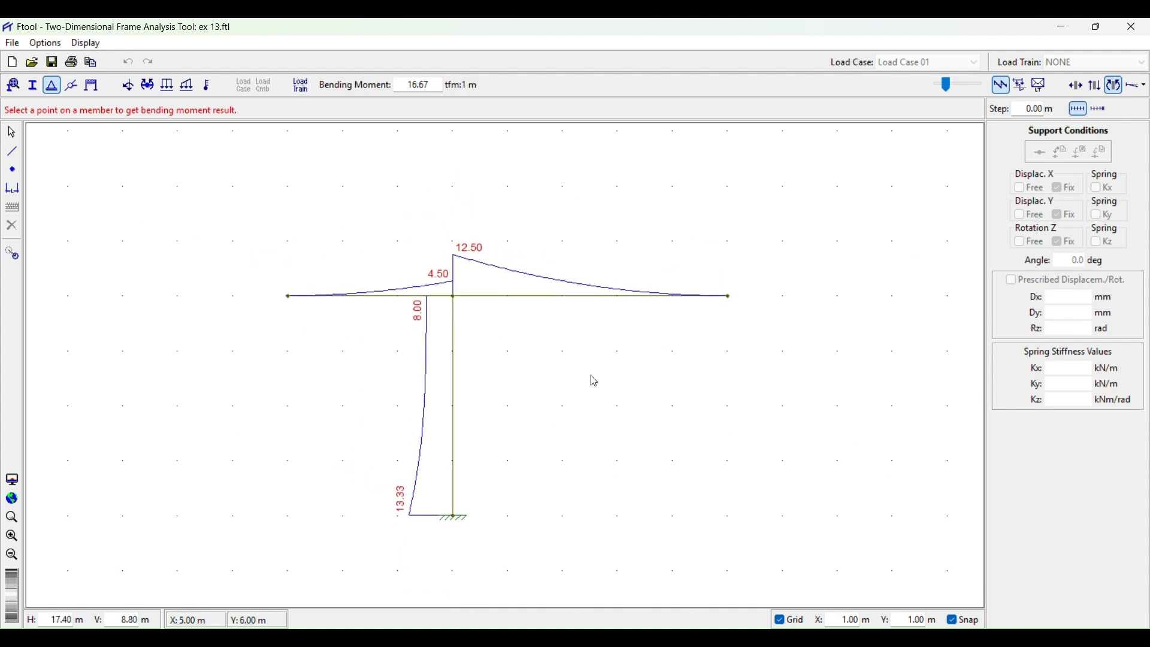